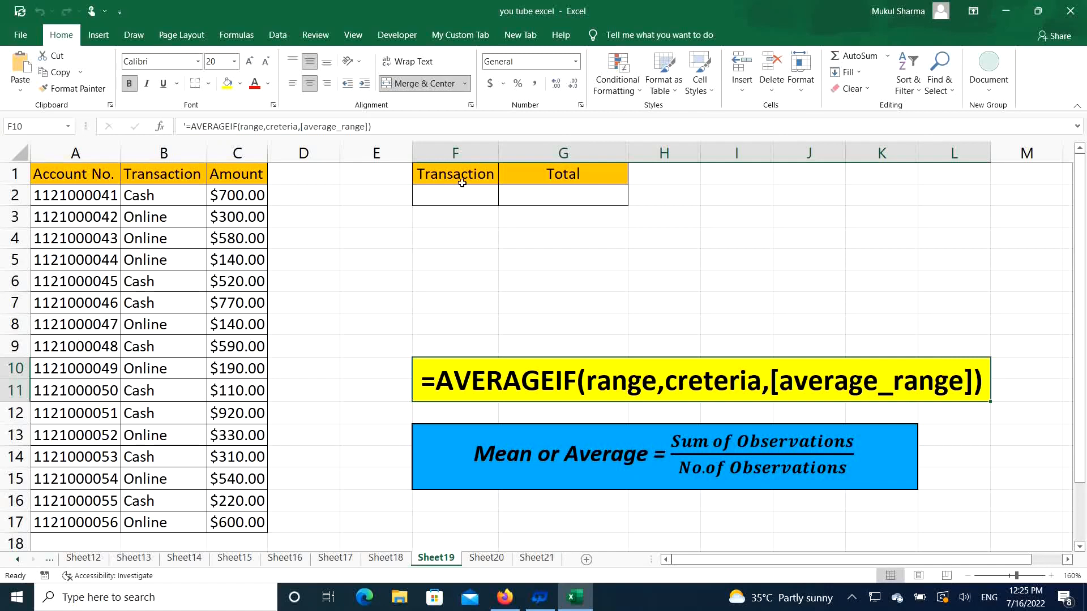
Step: Add a list validation to cell F2 with source =$B$2:$B$3 and choose Cash from its dropdown
click(475, 199)
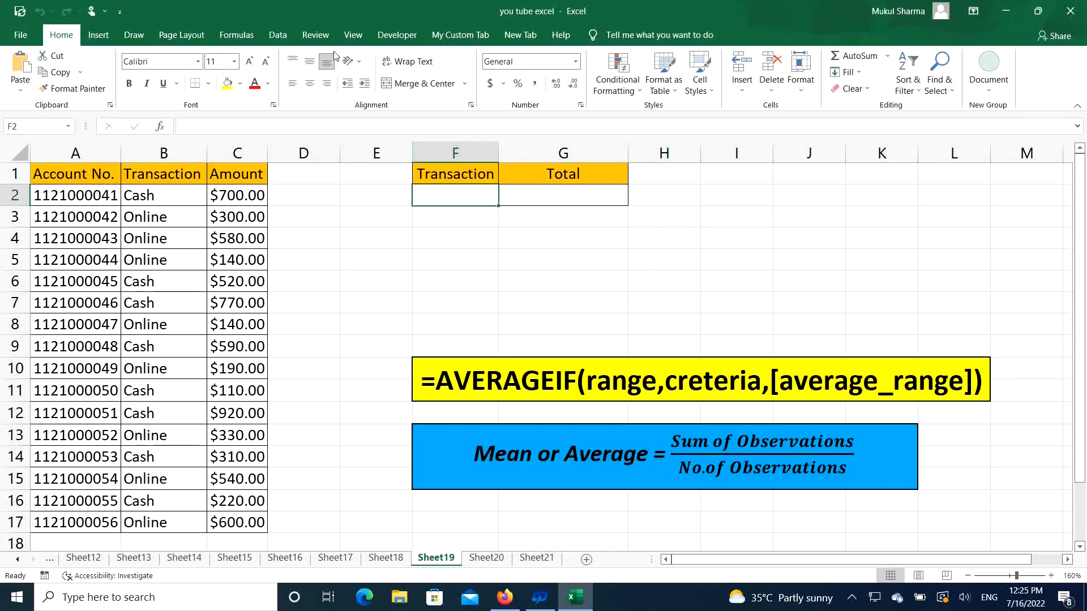
click(285, 35)
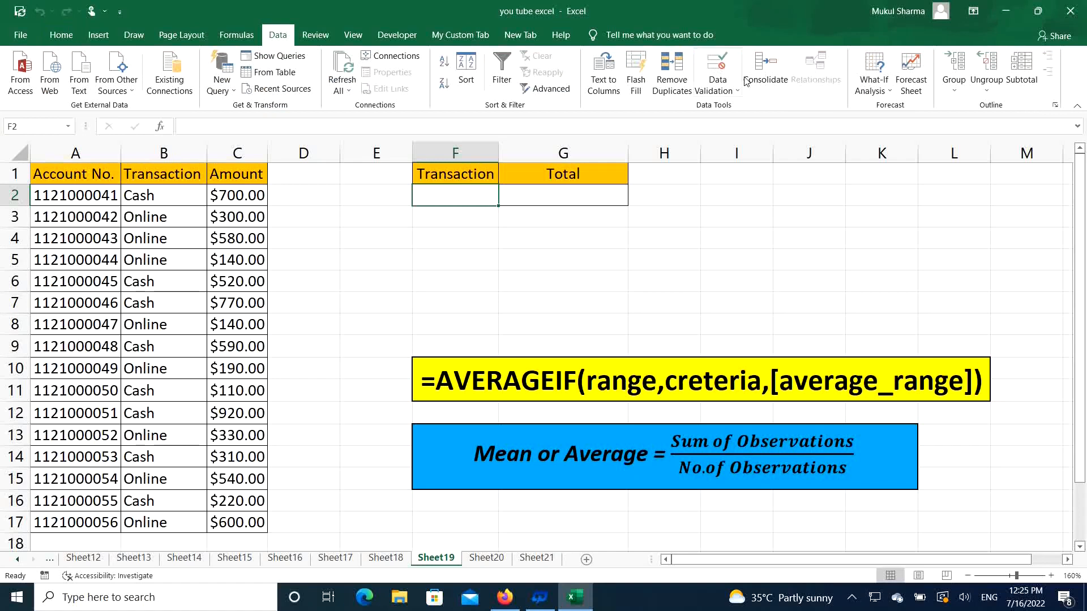
click(729, 83)
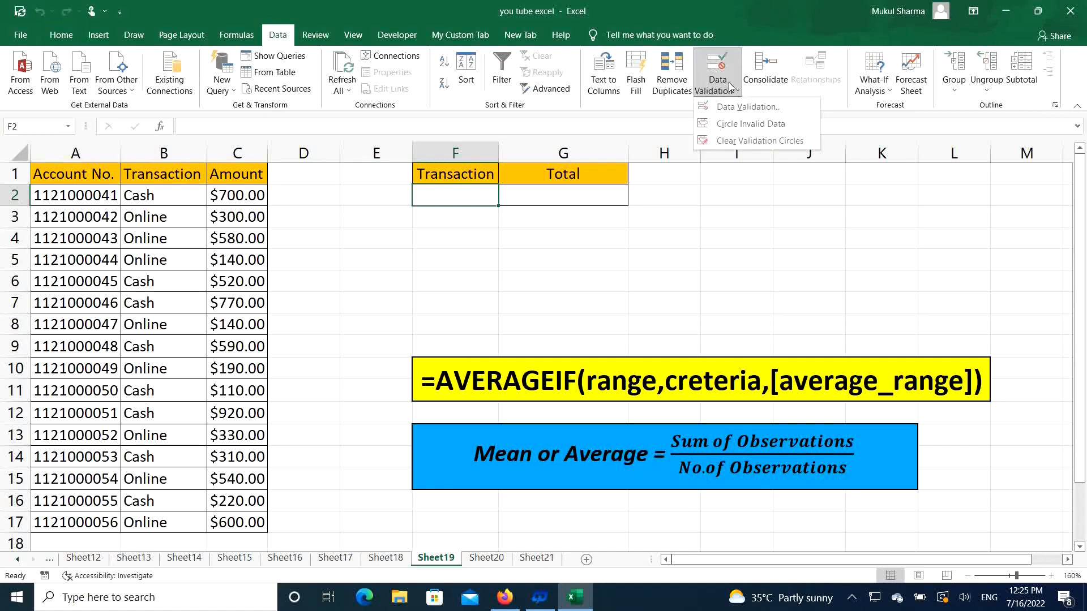
click(750, 108)
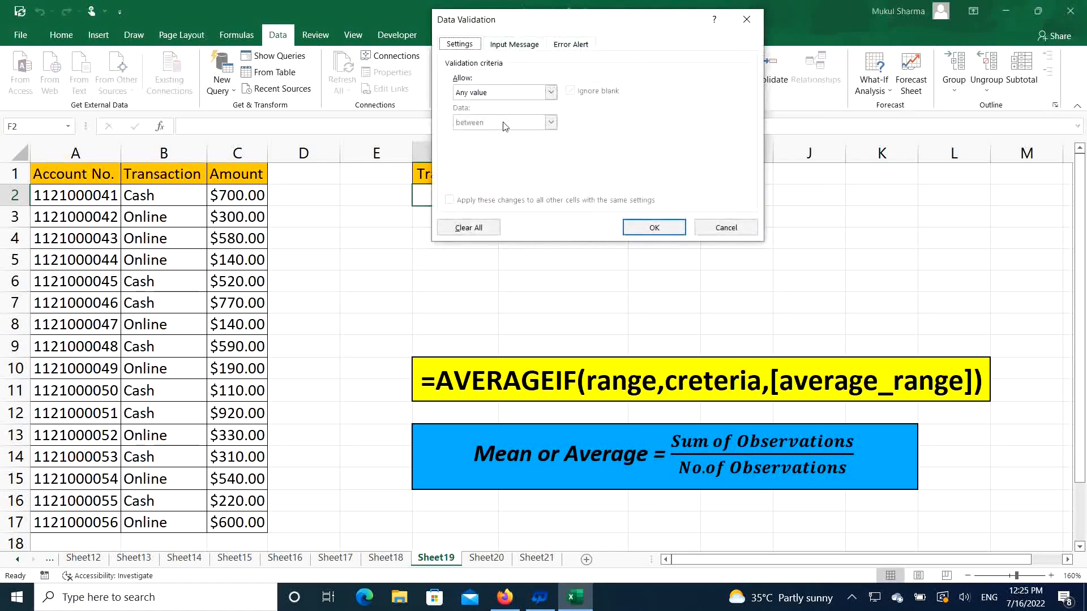
click(550, 92)
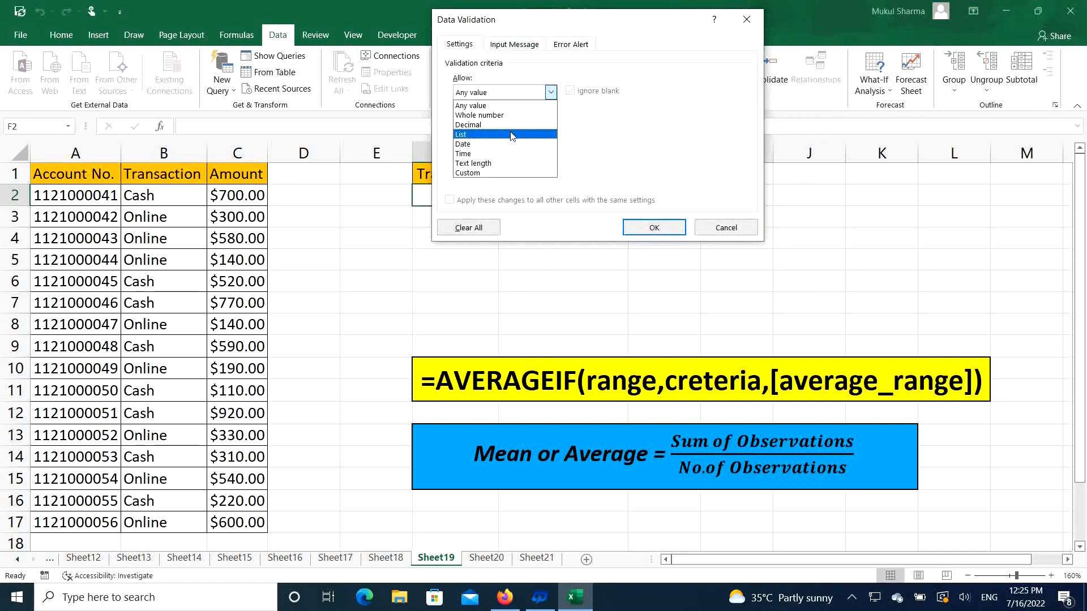
click(511, 135)
click(548, 150)
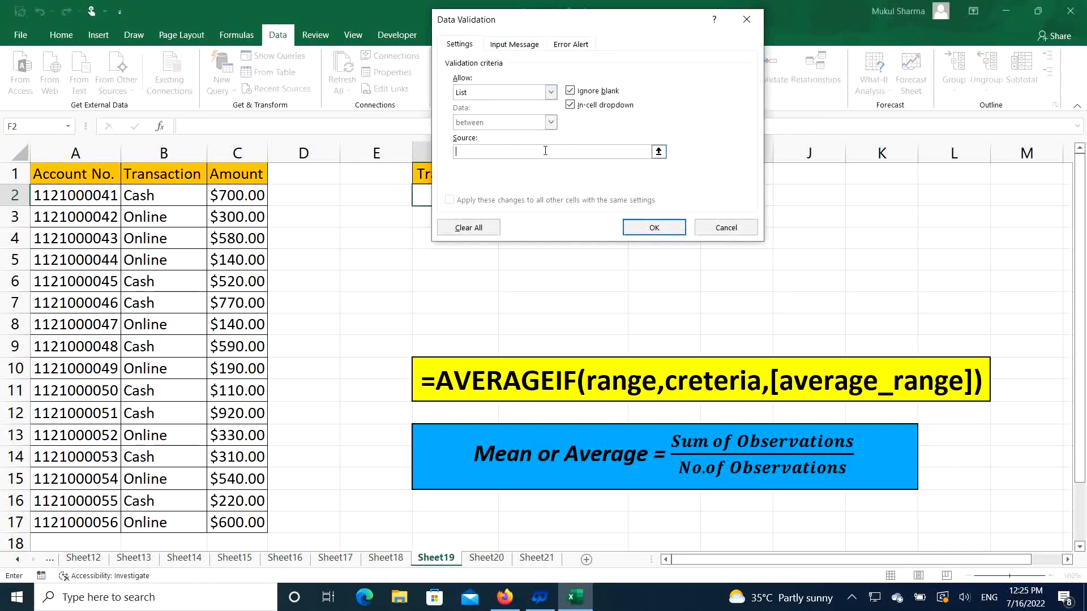
drag(159, 195, 170, 217)
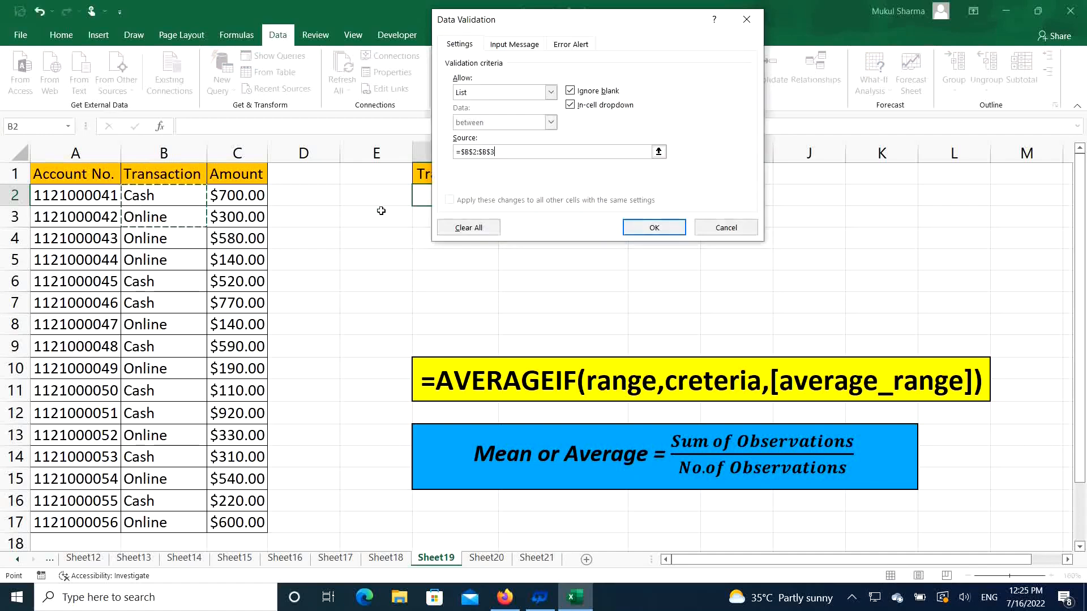
click(661, 228)
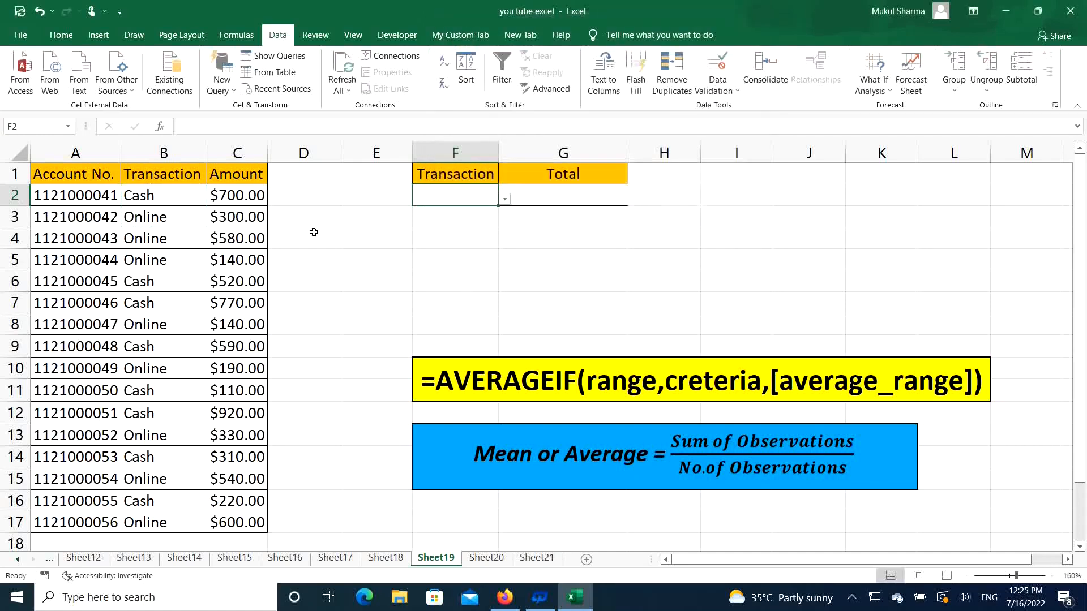
click(504, 199)
click(451, 216)
Step: Enter =AVERAGEIF(B2:B17,F2,C2:C17) in cell G2 to average the amounts for the chosen transaction type
click(587, 198)
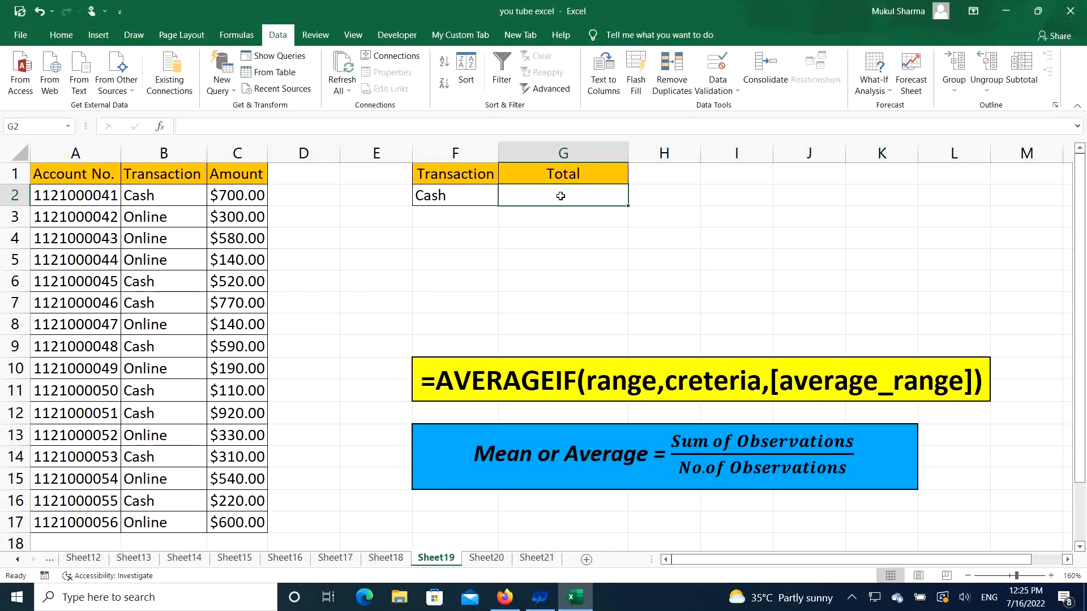
text(=av)
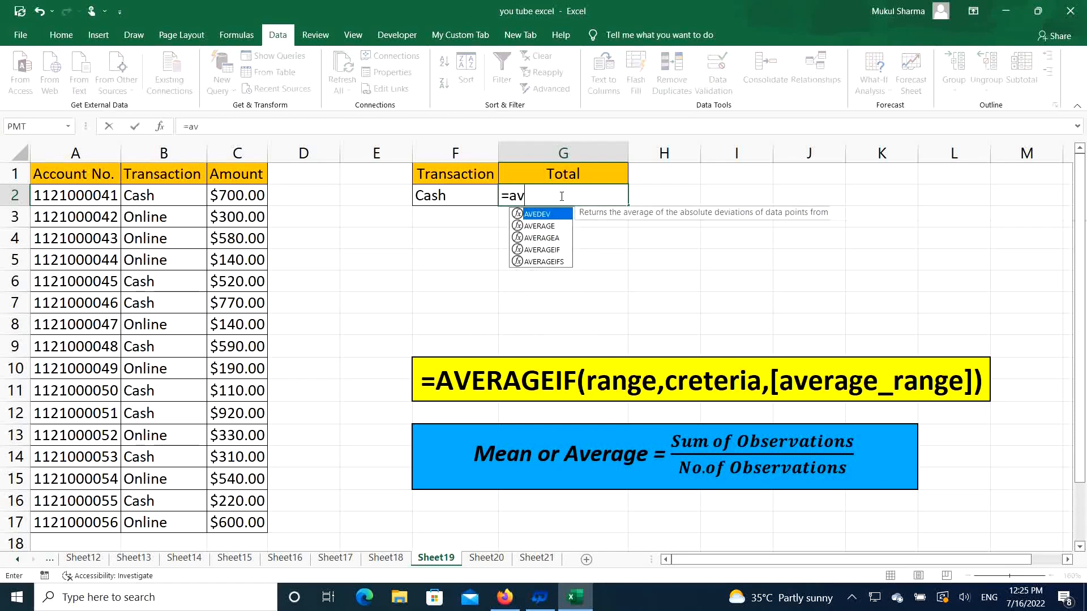
key(Down)
key(Down)
key(Down)
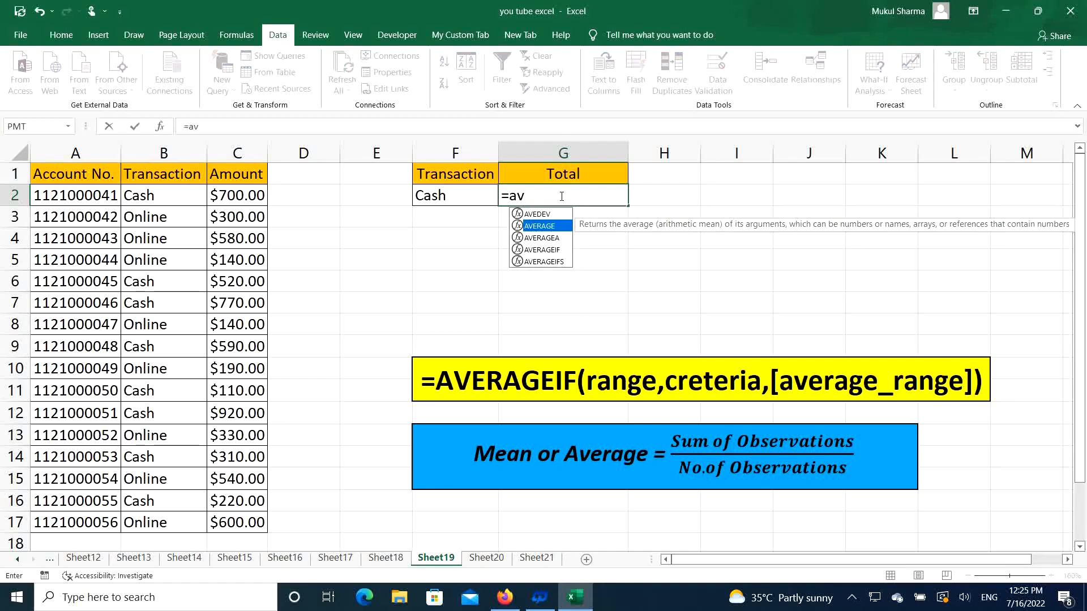
key(Tab)
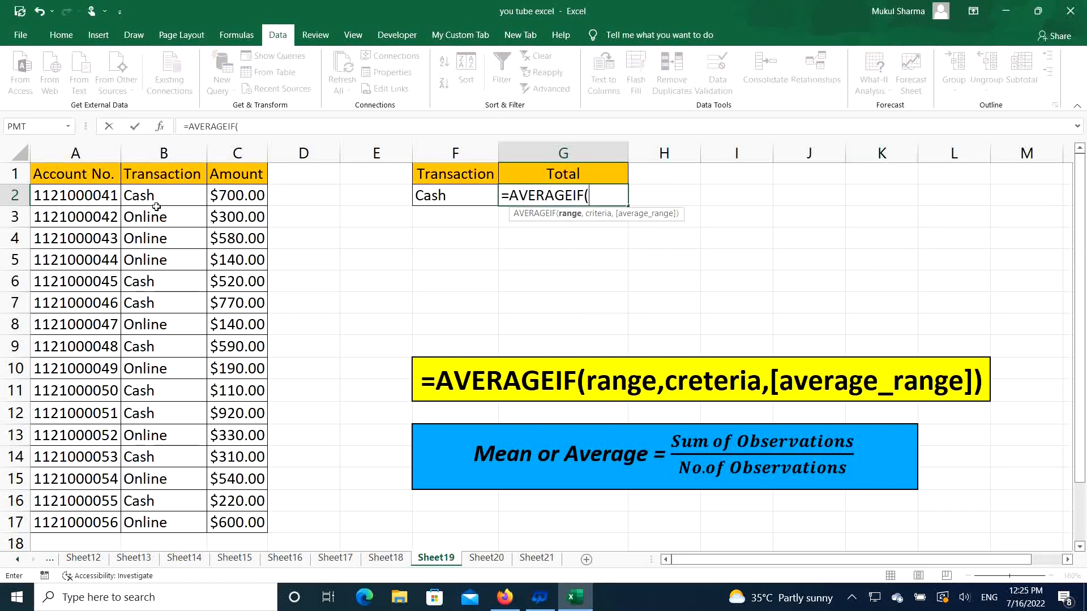
drag(155, 201, 159, 522)
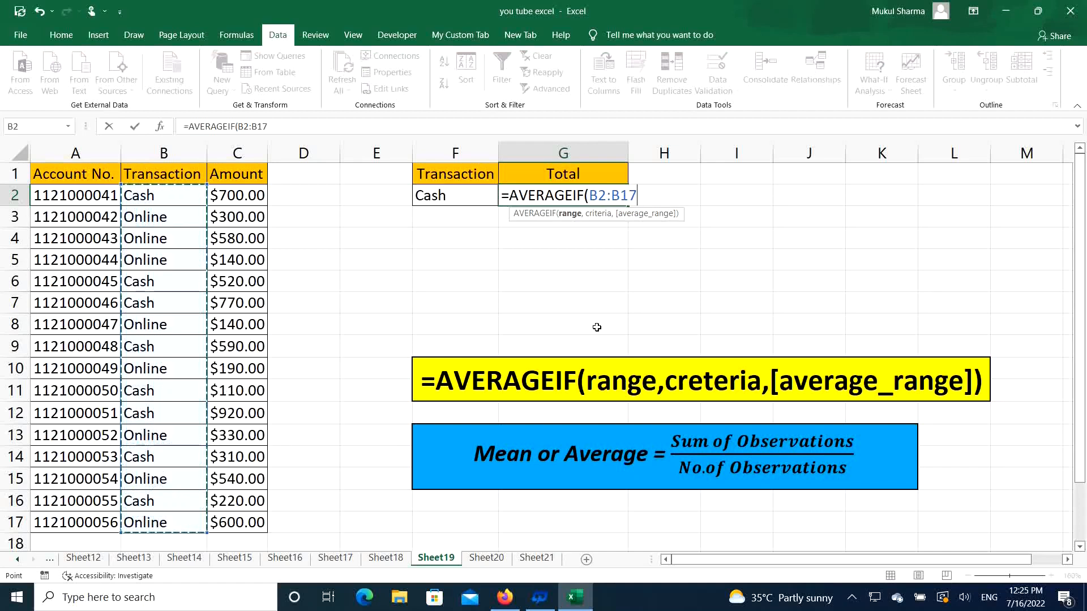
text(,)
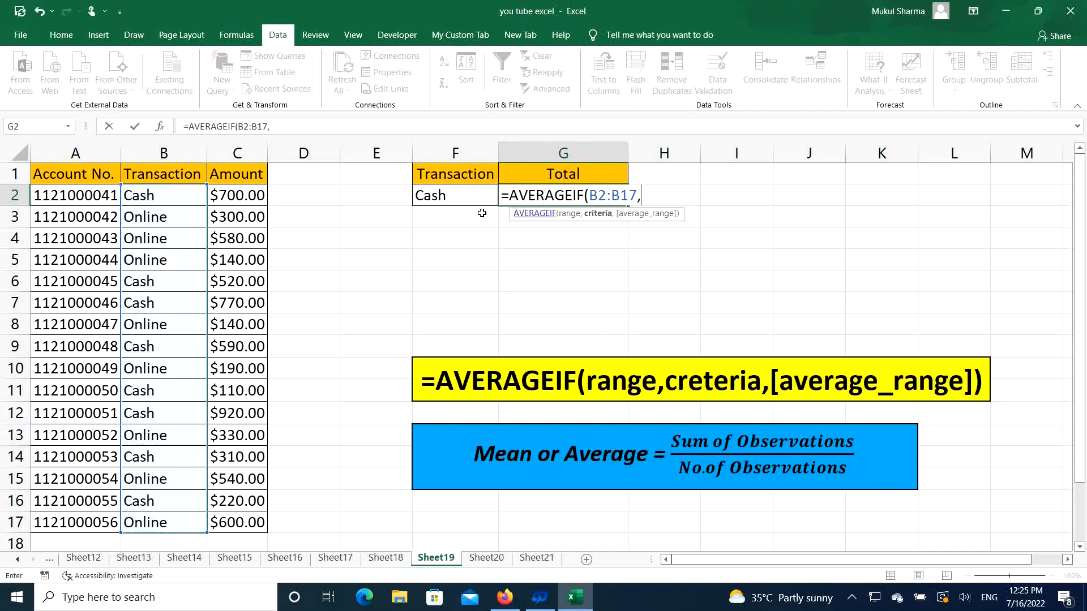
click(470, 198)
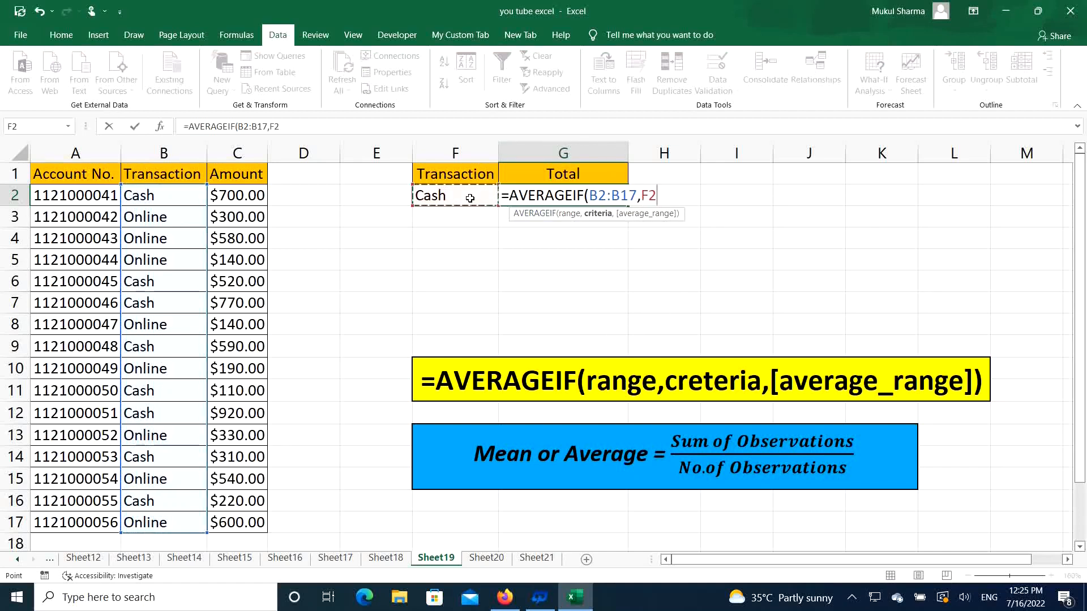
text(,)
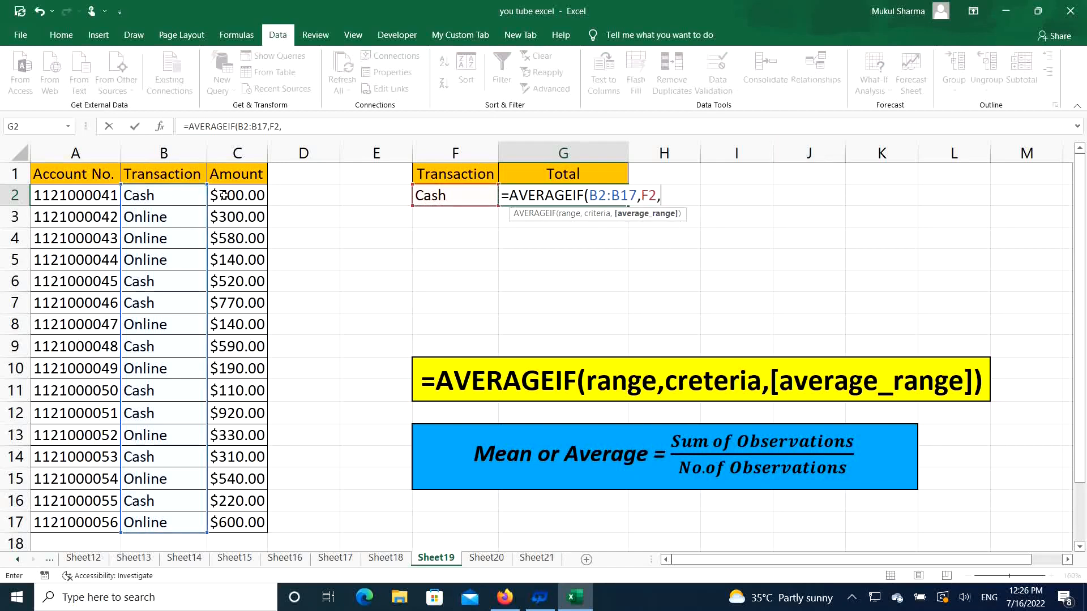
drag(223, 195, 230, 522)
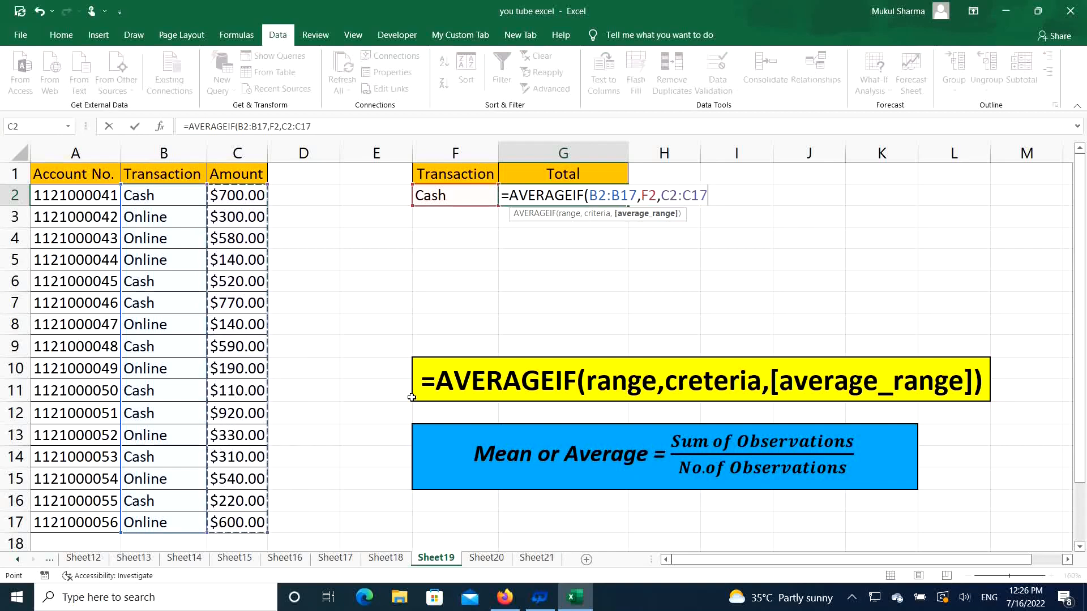
text())
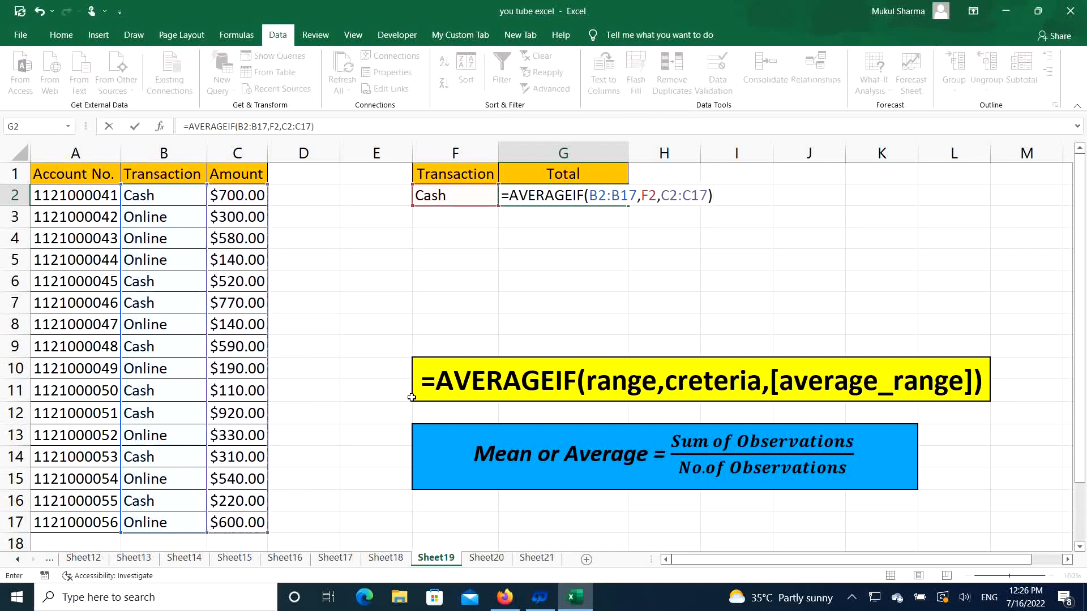
key(Return)
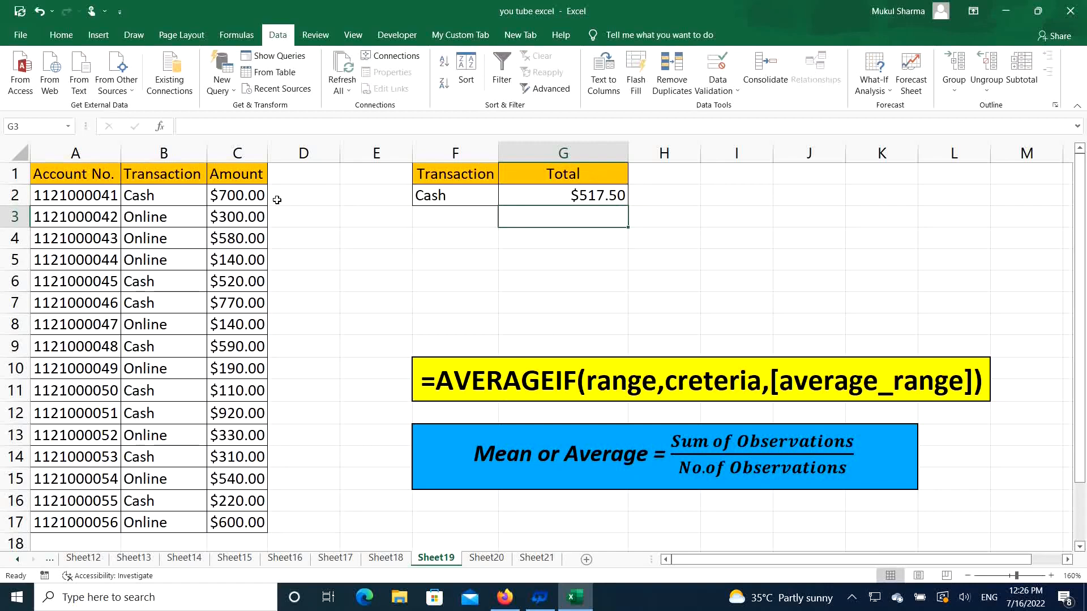
click(544, 195)
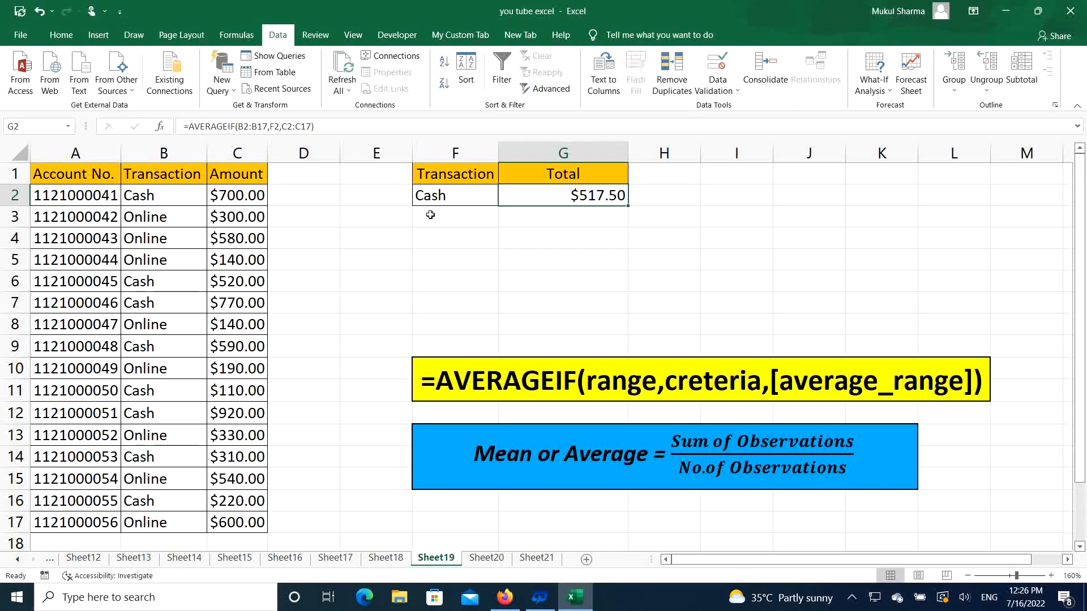
Step: Enter =SUMIF(B2:B17,"Cash",C2:C17) in cell I2 to sum the Cash amounts
click(747, 199)
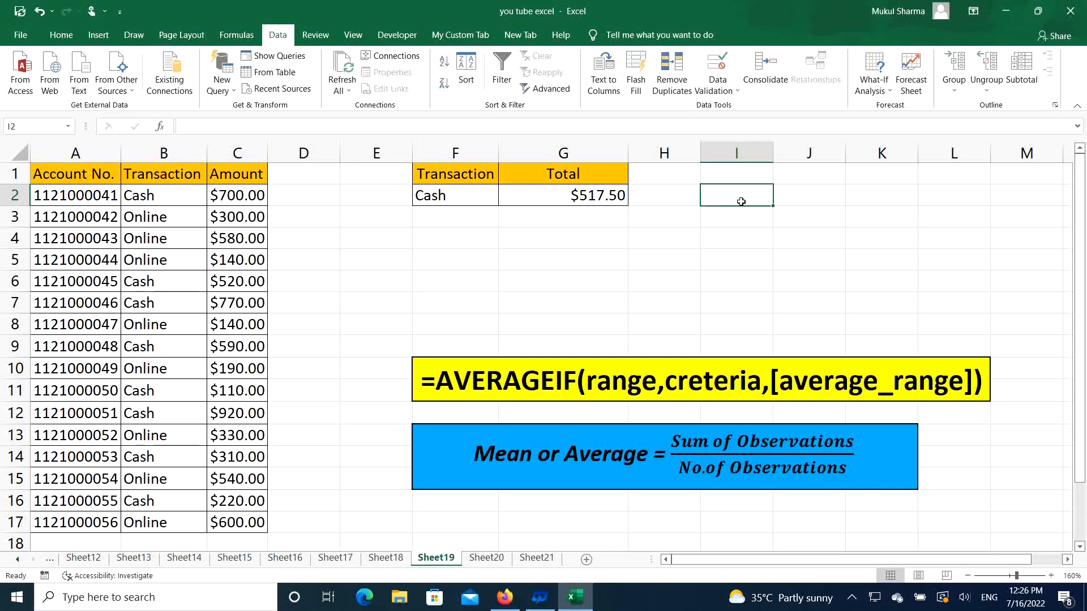
text(=sum)
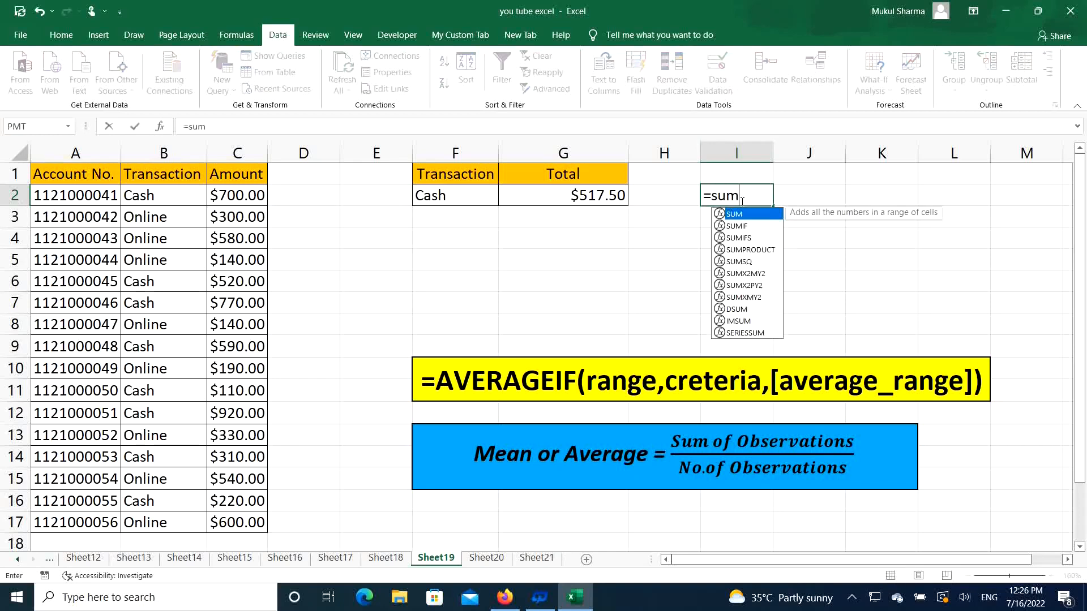
text(if)
key(Tab)
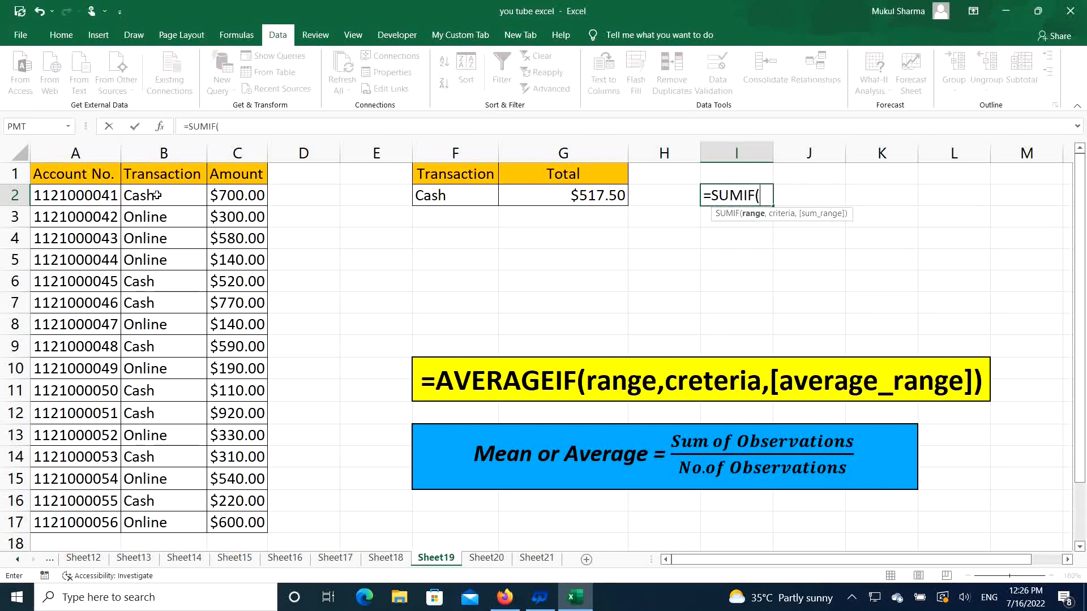
drag(154, 196, 150, 521)
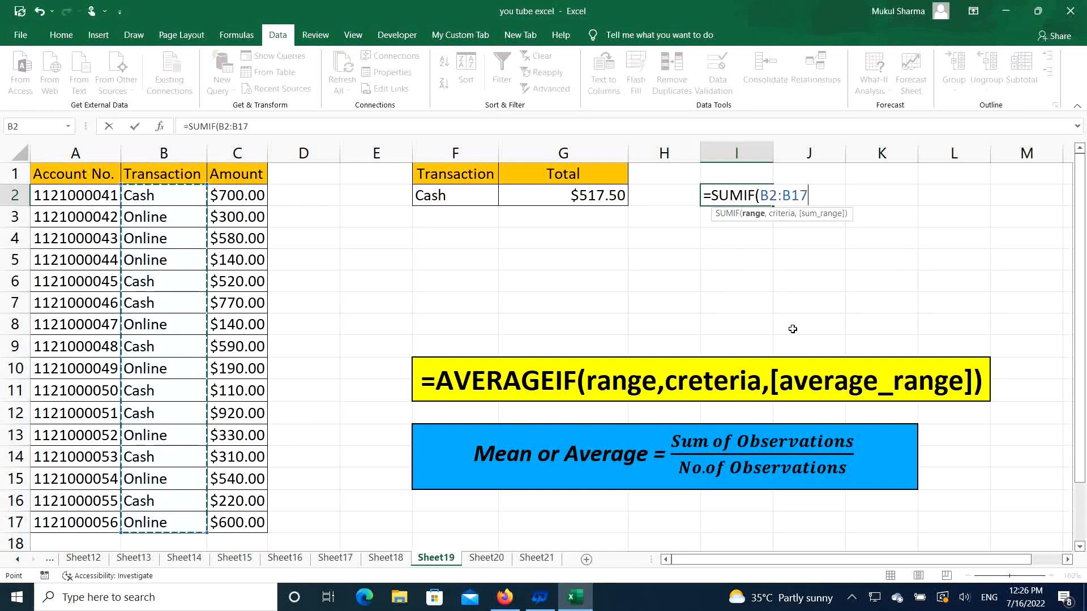
text(,)
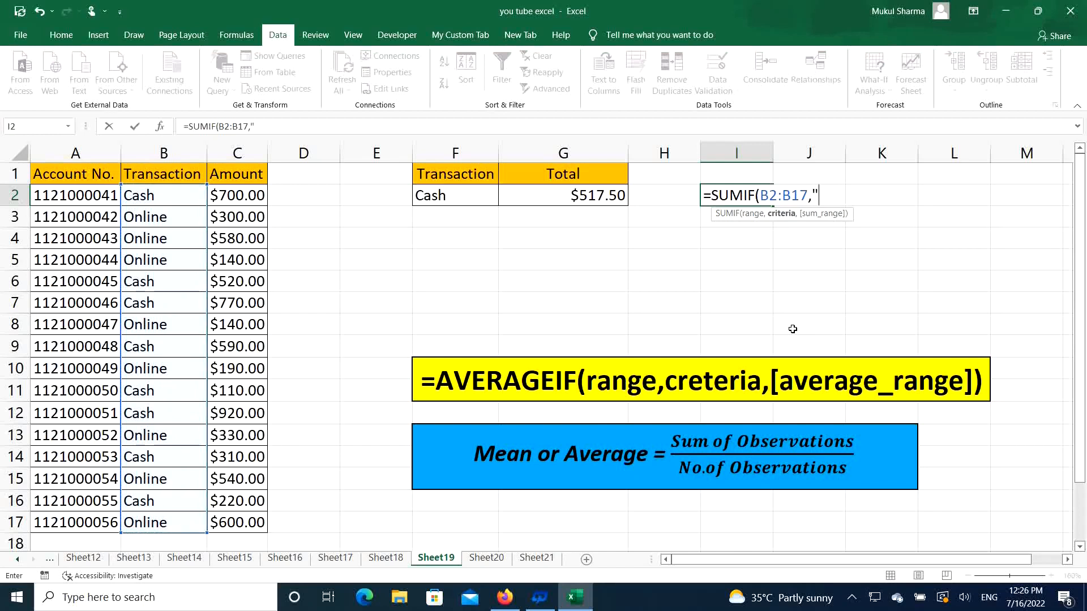
text("Cash)
text(",)
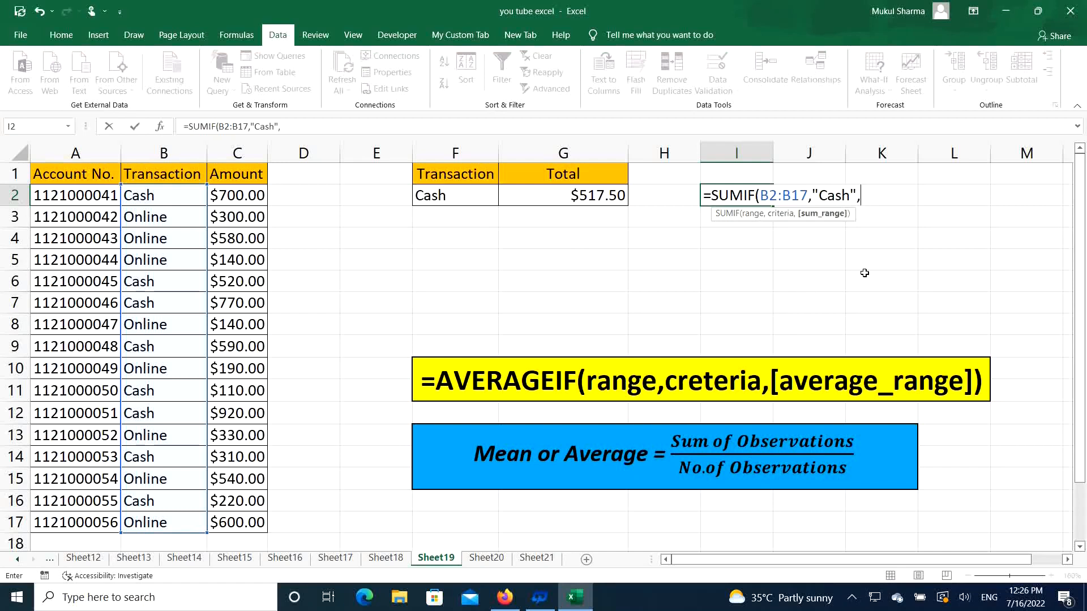
drag(254, 191, 244, 522)
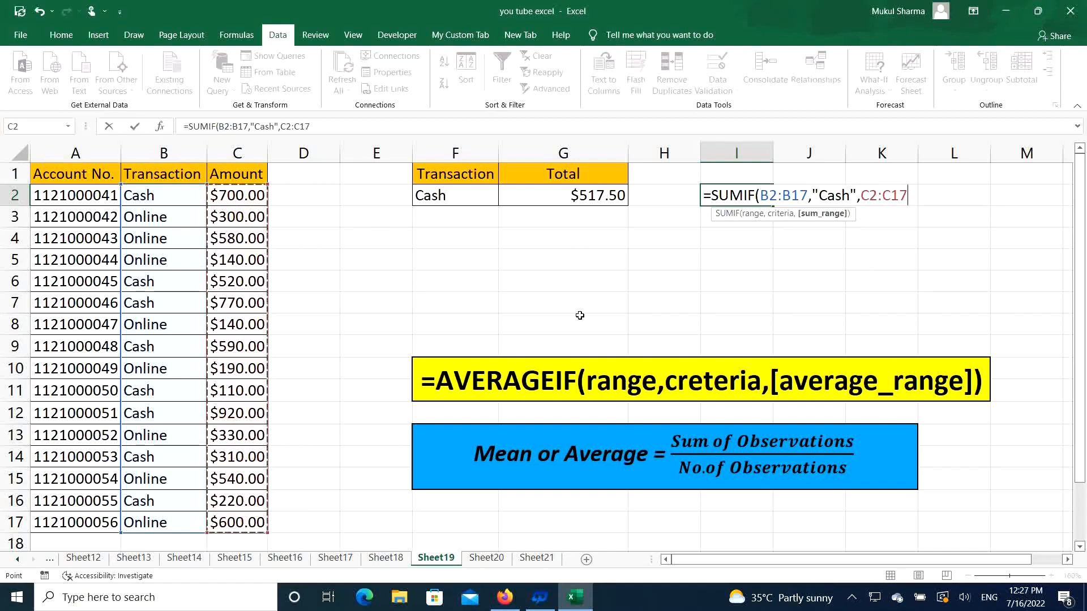
text())
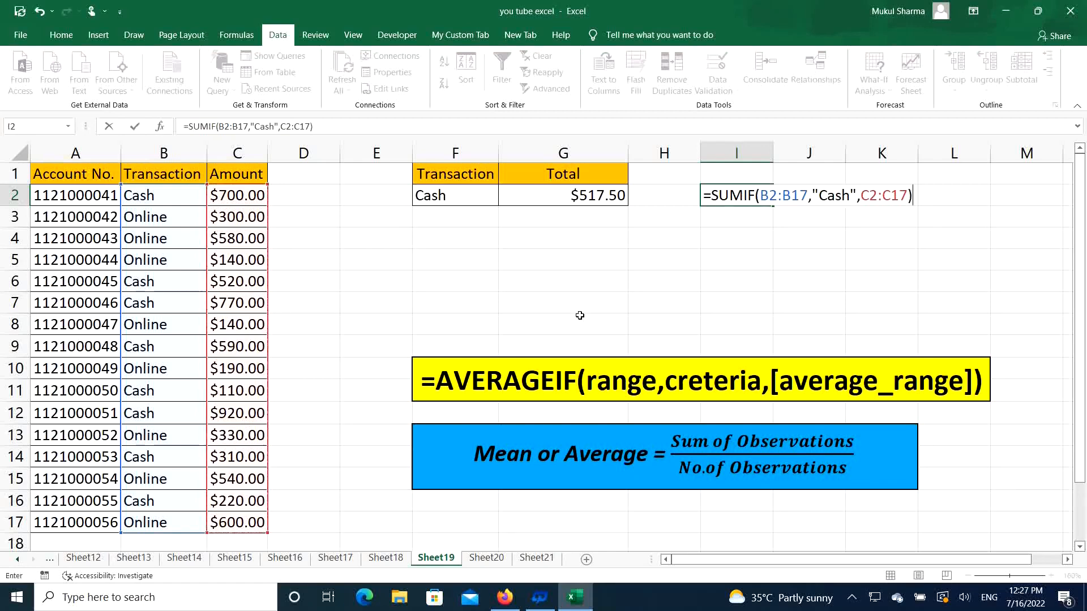
key(Return)
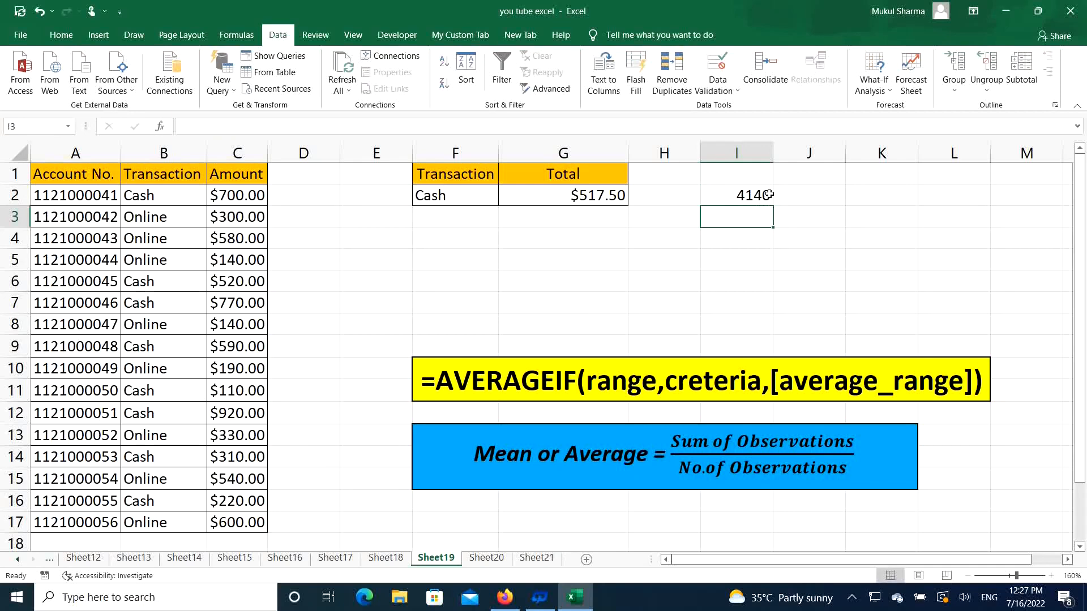
Step: Enter =COUNTIF(B2:B17,"Cash") in cell J2 to count the Cash transactions
click(816, 193)
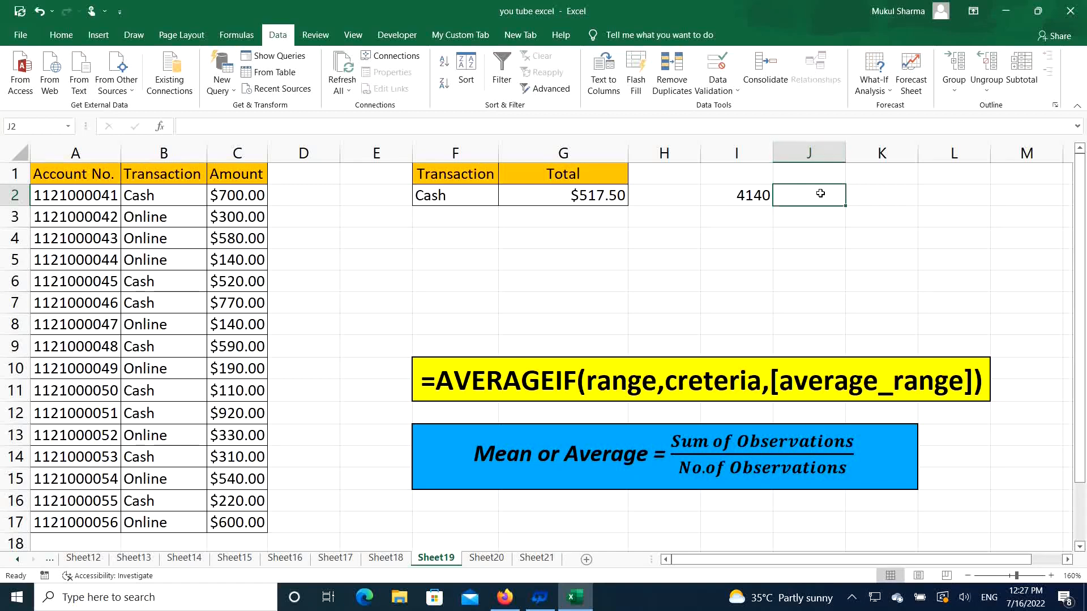
text(=count)
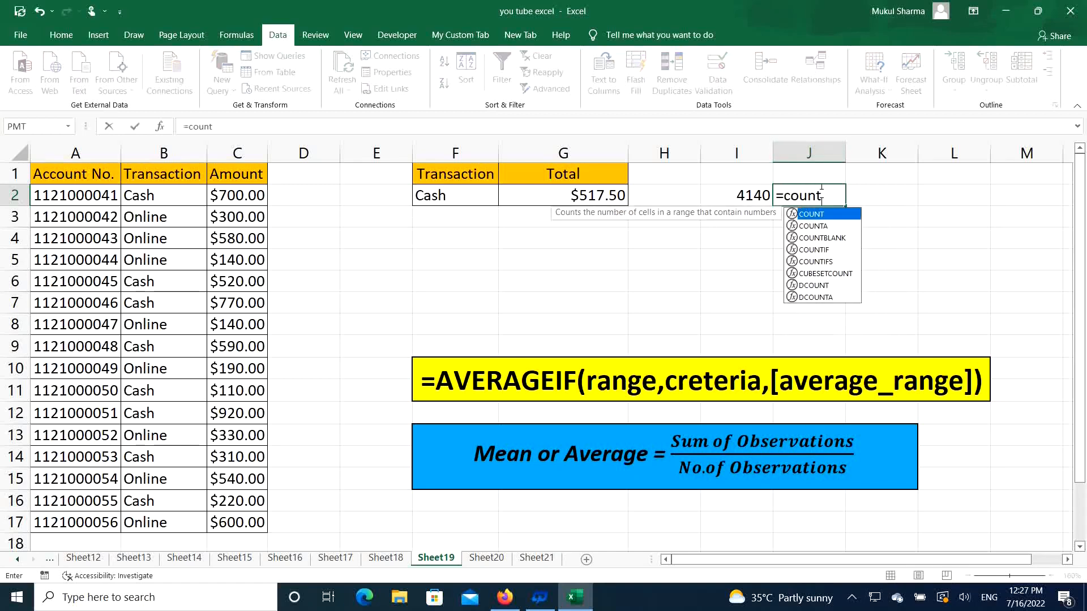
text(if)
key(Tab)
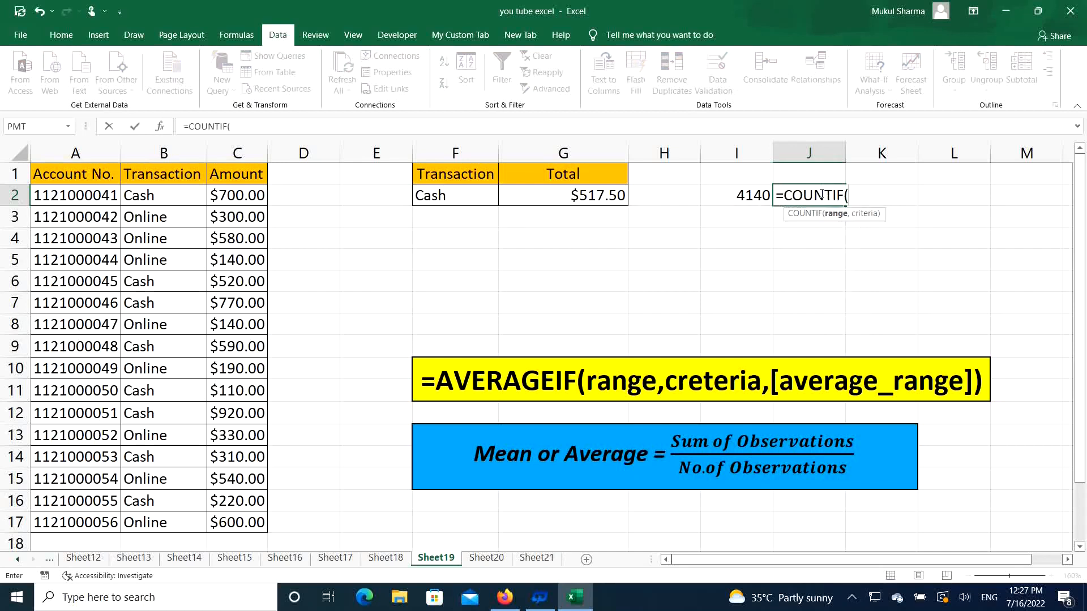
drag(124, 195, 149, 523)
text(,)
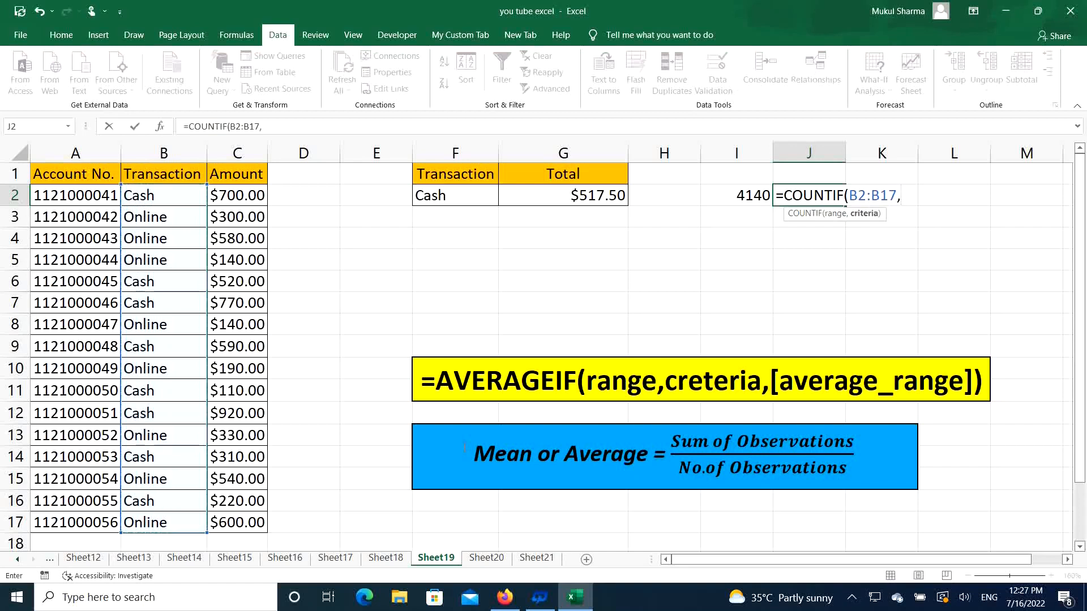
text("Cash"))
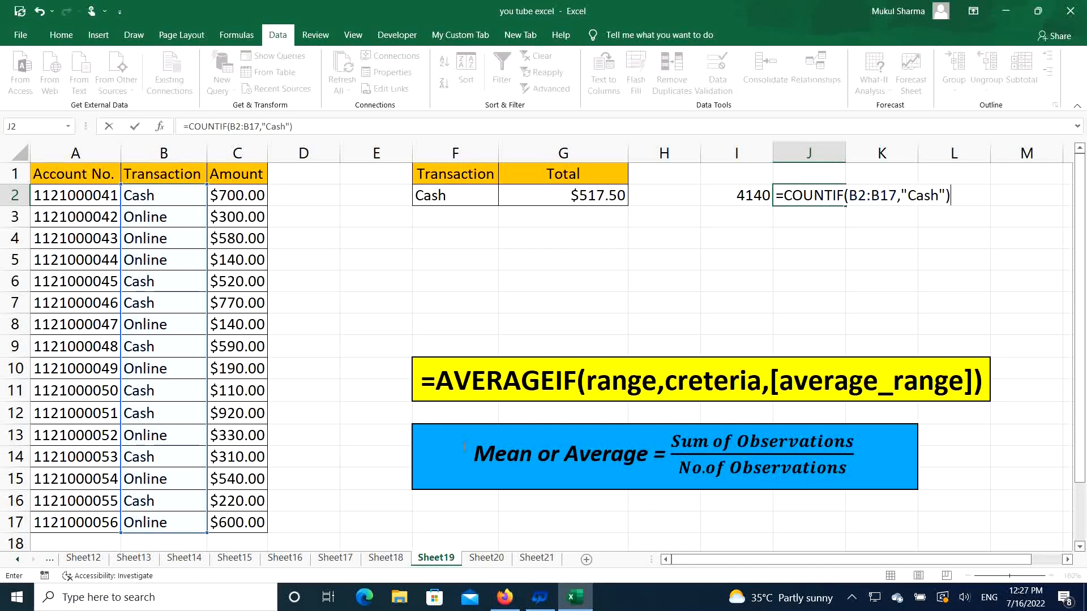
key(Return)
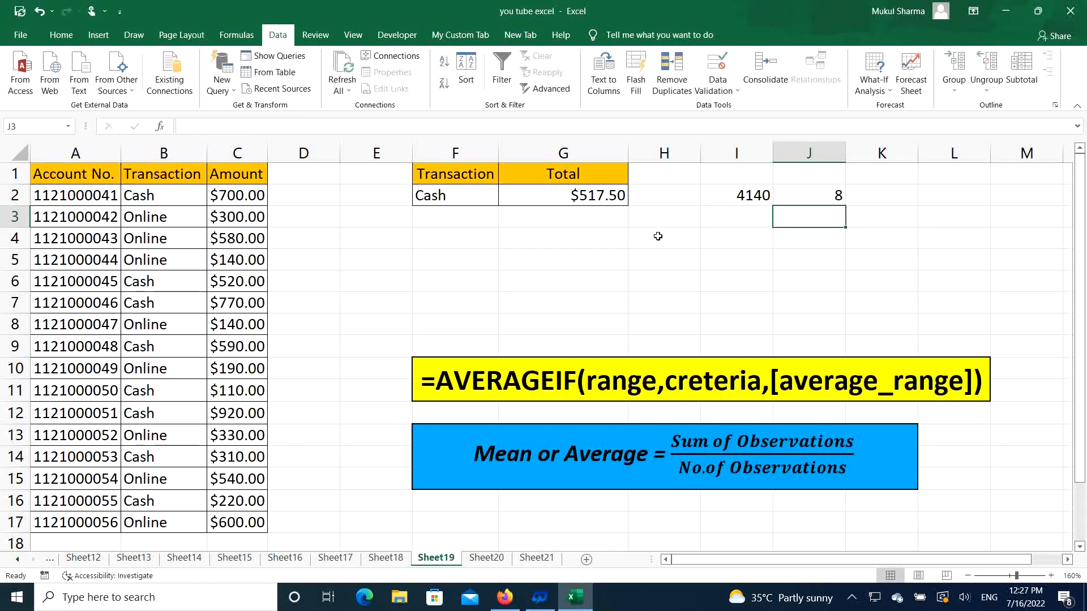
Step: Enter =I2/J2 in cell I4 to divide the Cash sum by the Cash count
click(753, 241)
text(=)
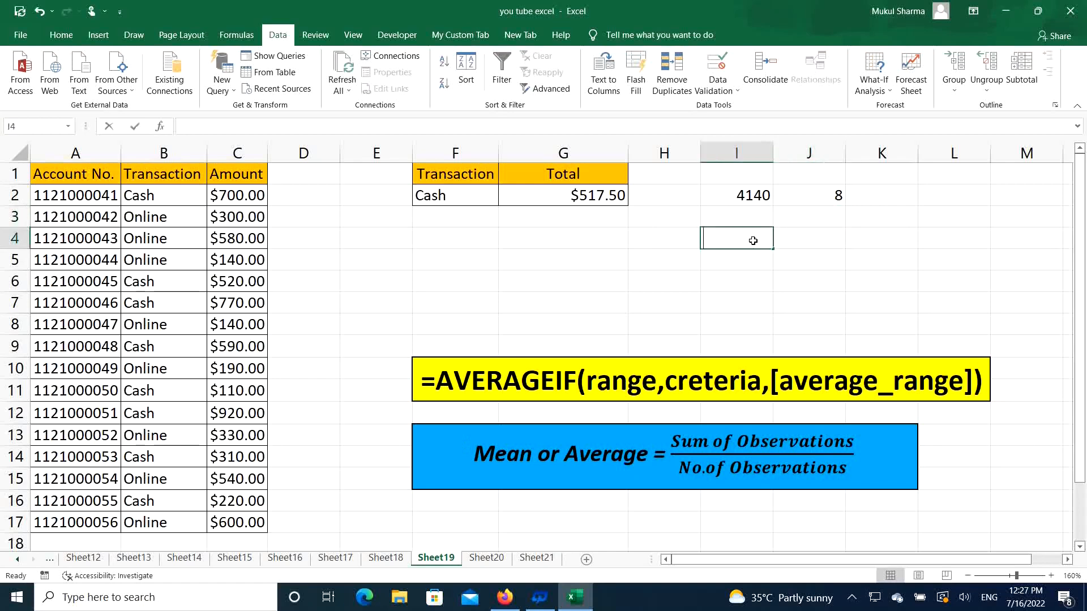
click(748, 197)
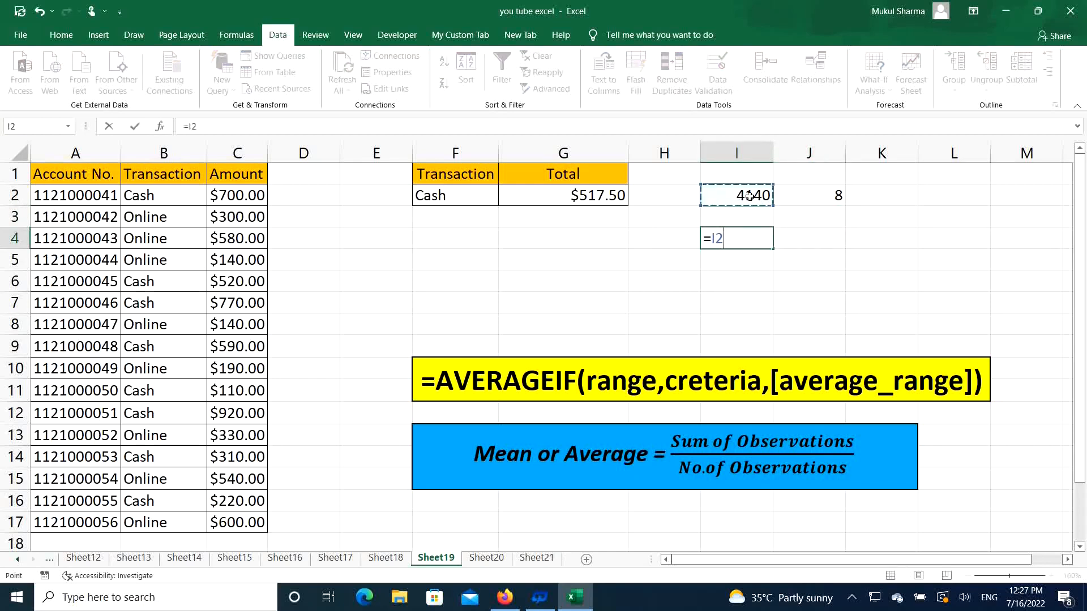
text(/)
click(823, 197)
key(Return)
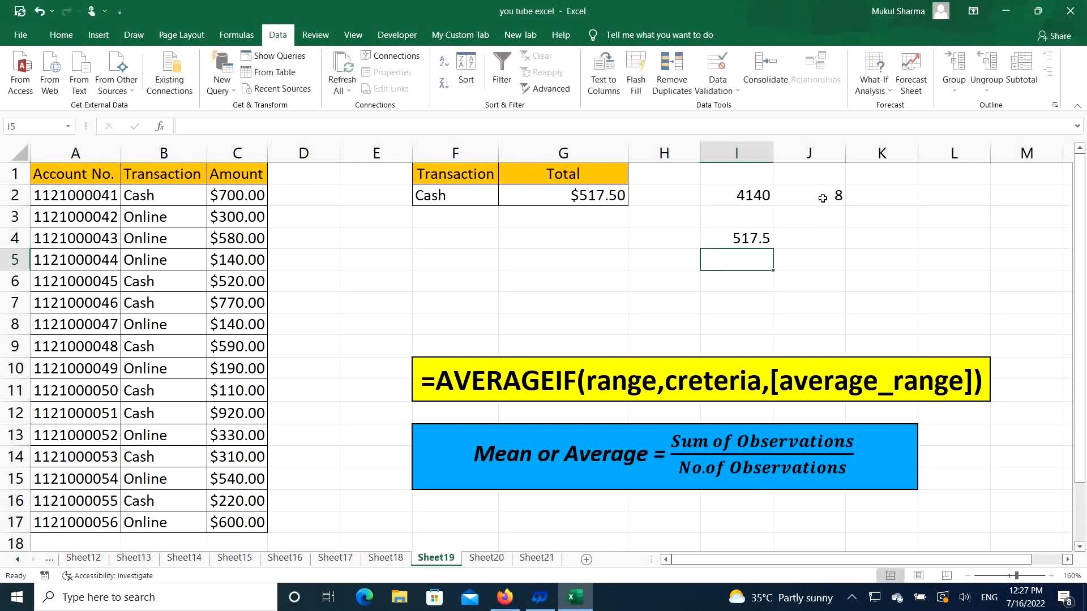
click(708, 238)
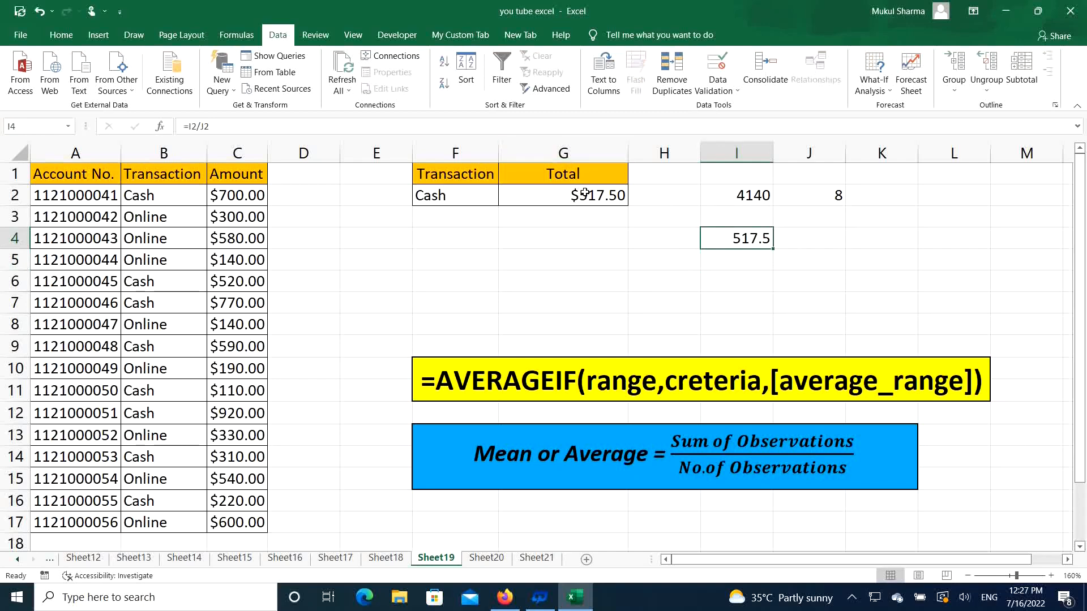
Step: On Sheet20, add a list validation to cell G2 with source =$B$2:$B$3
click(486, 559)
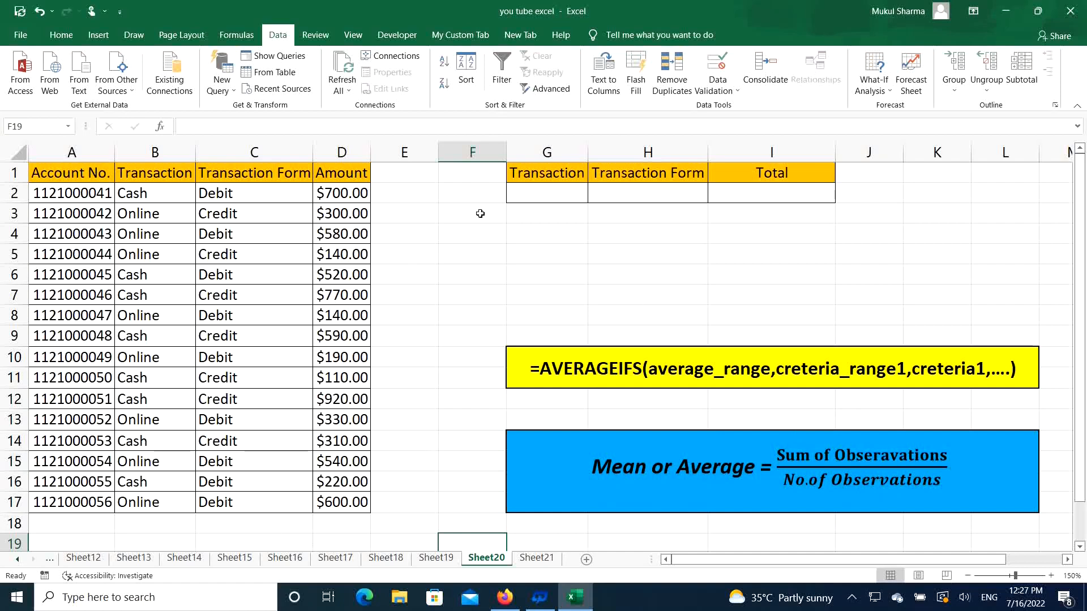
click(568, 192)
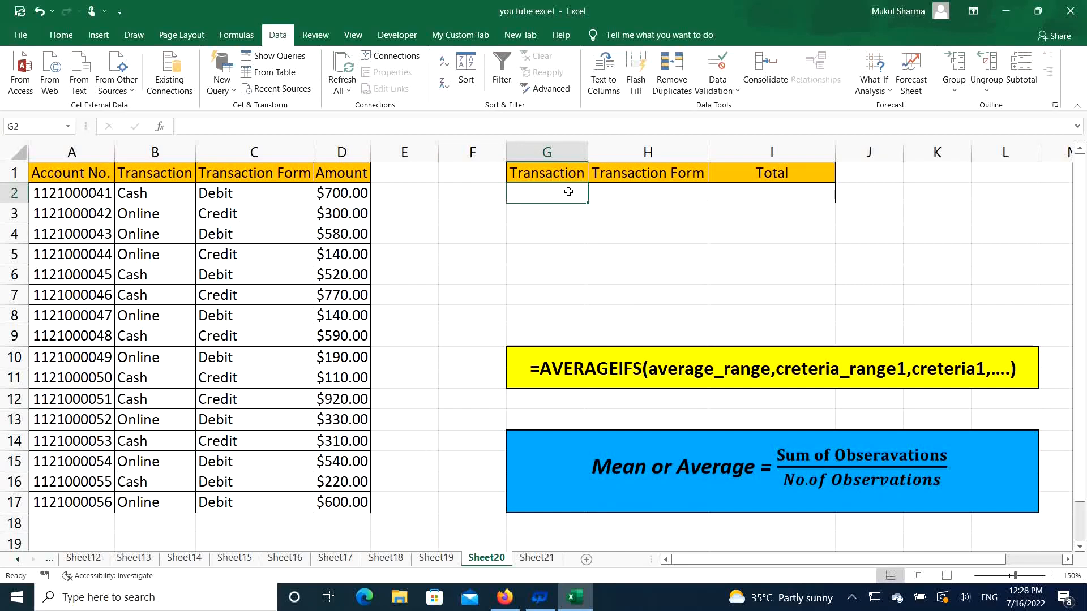
key(alt)
key(a)
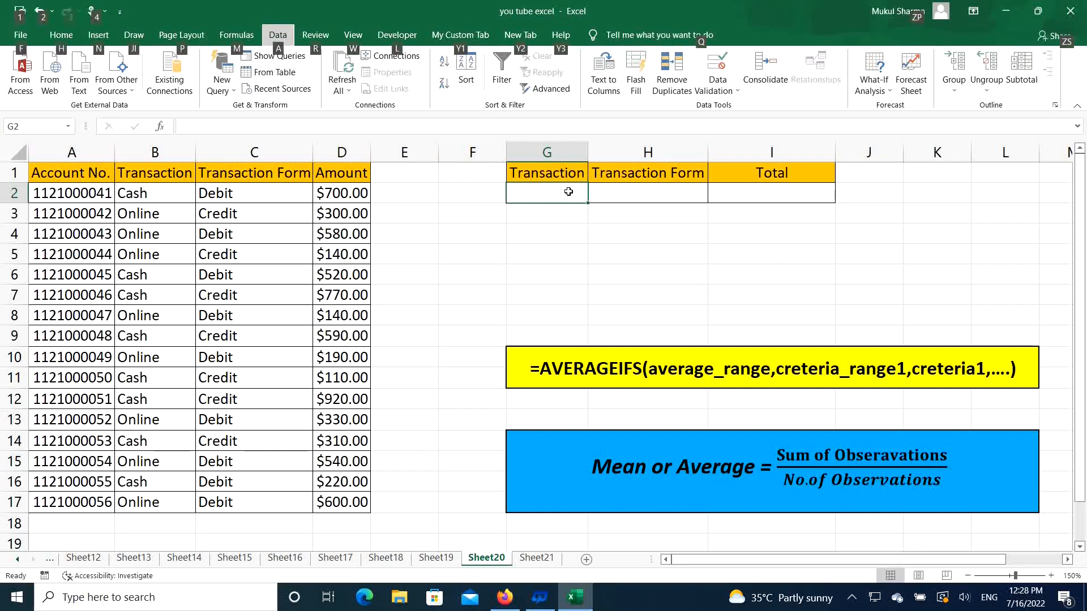
key(v)
key(v)
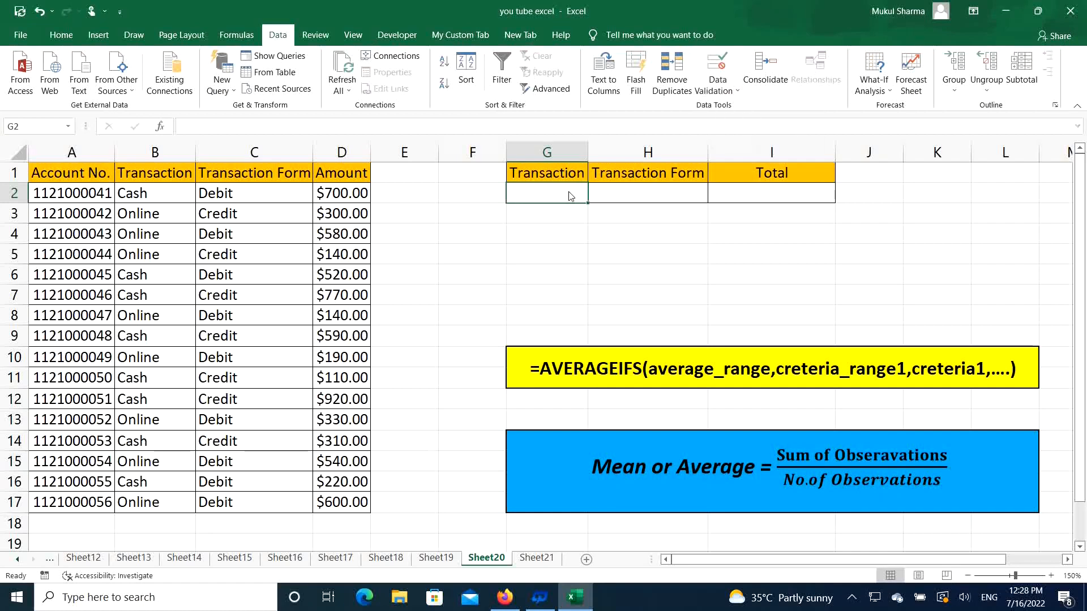
click(550, 92)
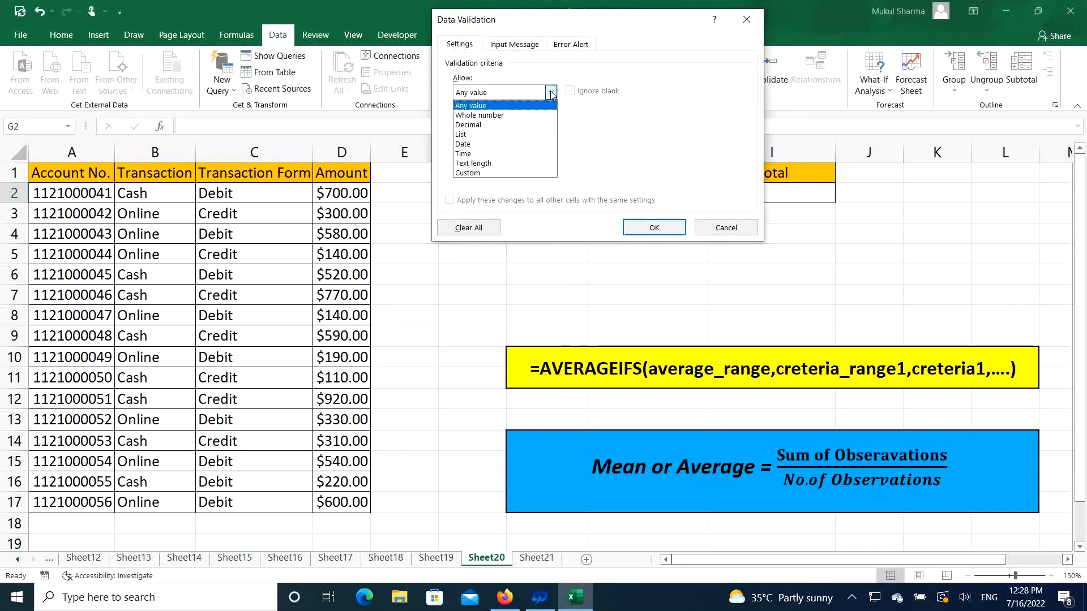
click(511, 135)
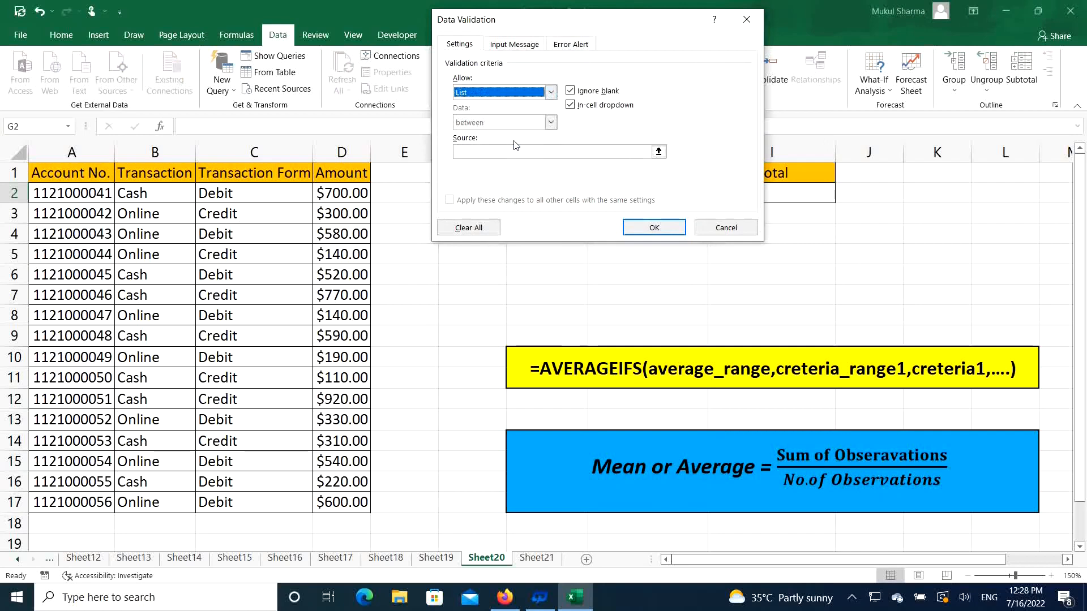
click(518, 152)
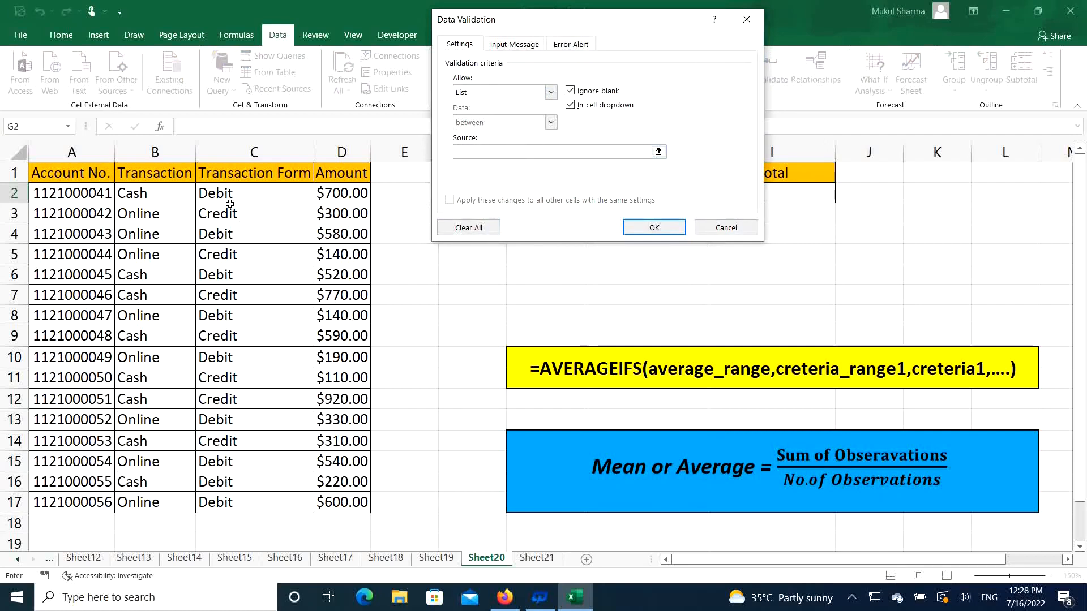
click(161, 196)
drag(159, 206, 157, 219)
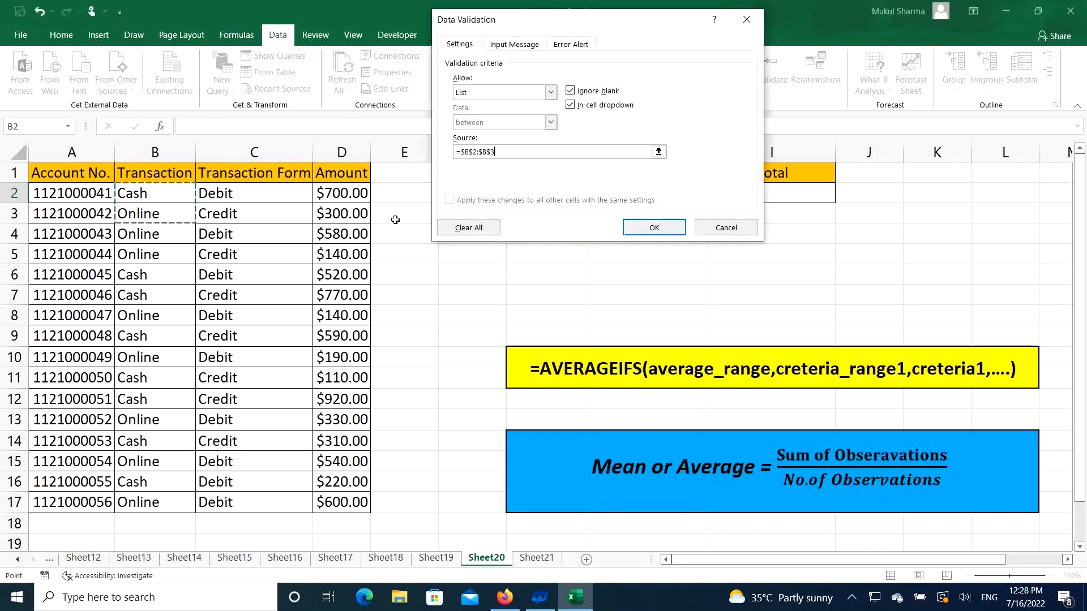
key(Return)
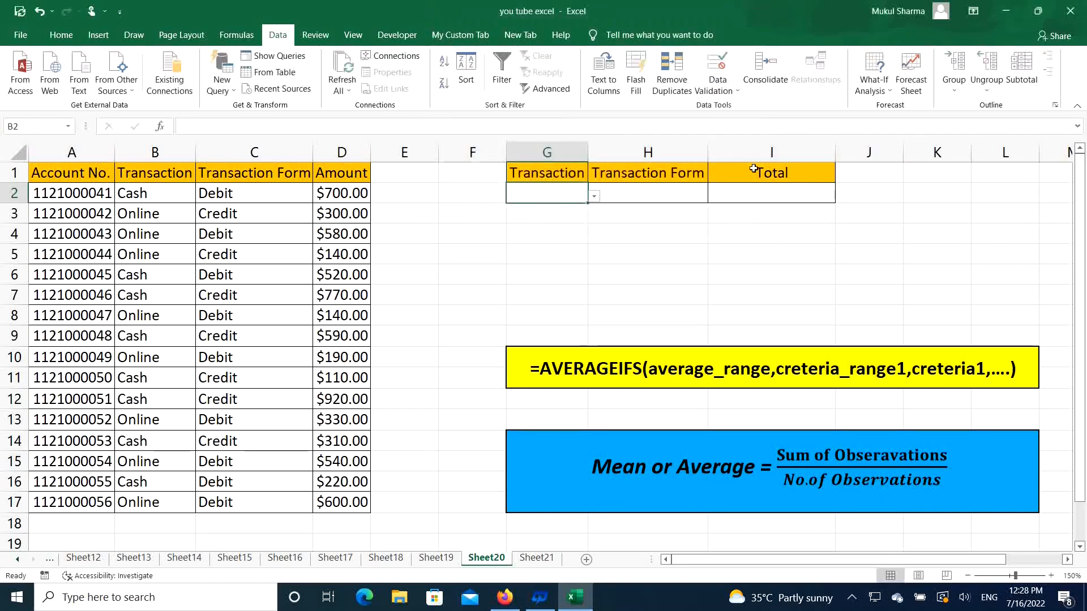
Step: Add a list validation to cell H2, using cells C2:C3 as the source for the transaction form
click(653, 195)
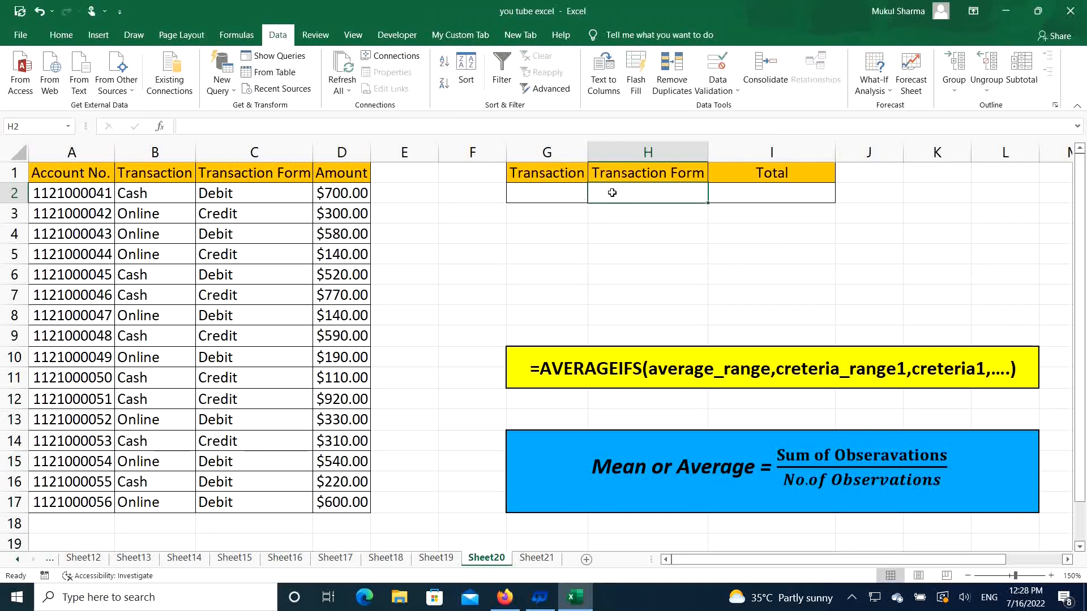
key(alt)
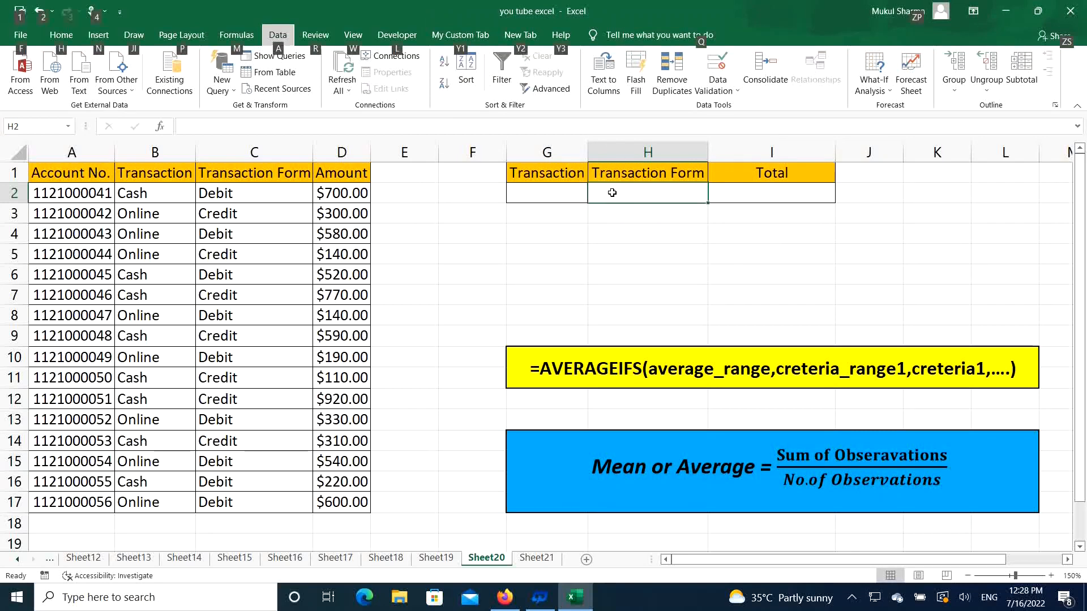
key(a)
key(v)
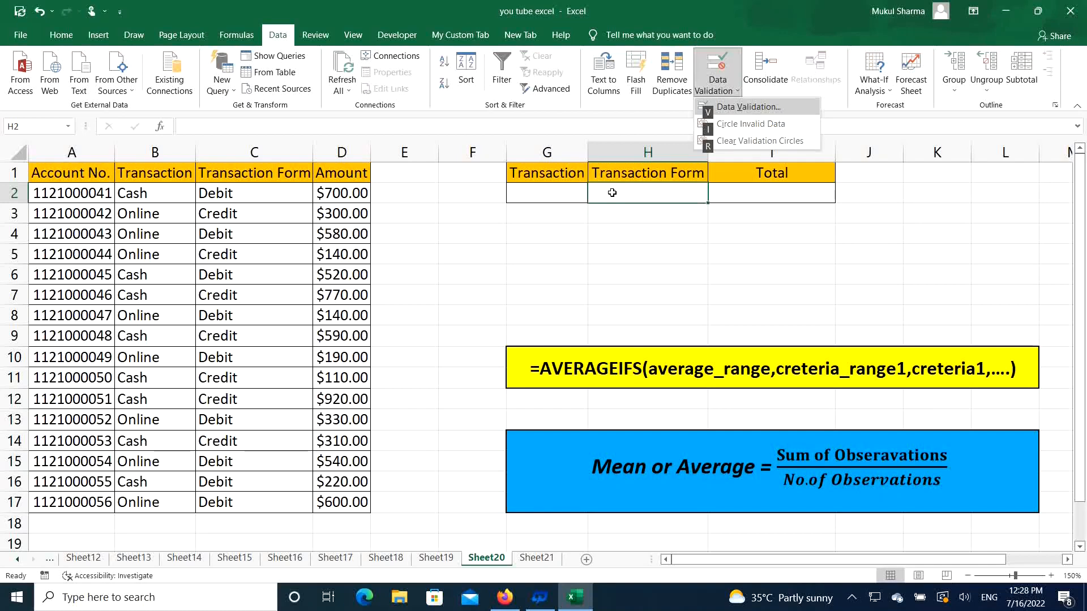
key(v)
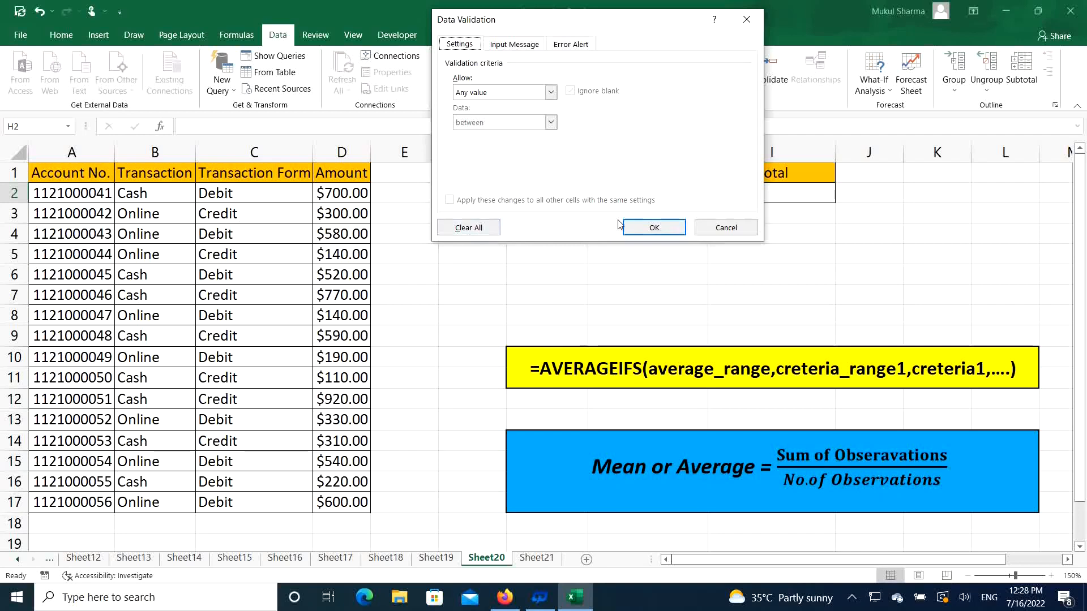
click(550, 92)
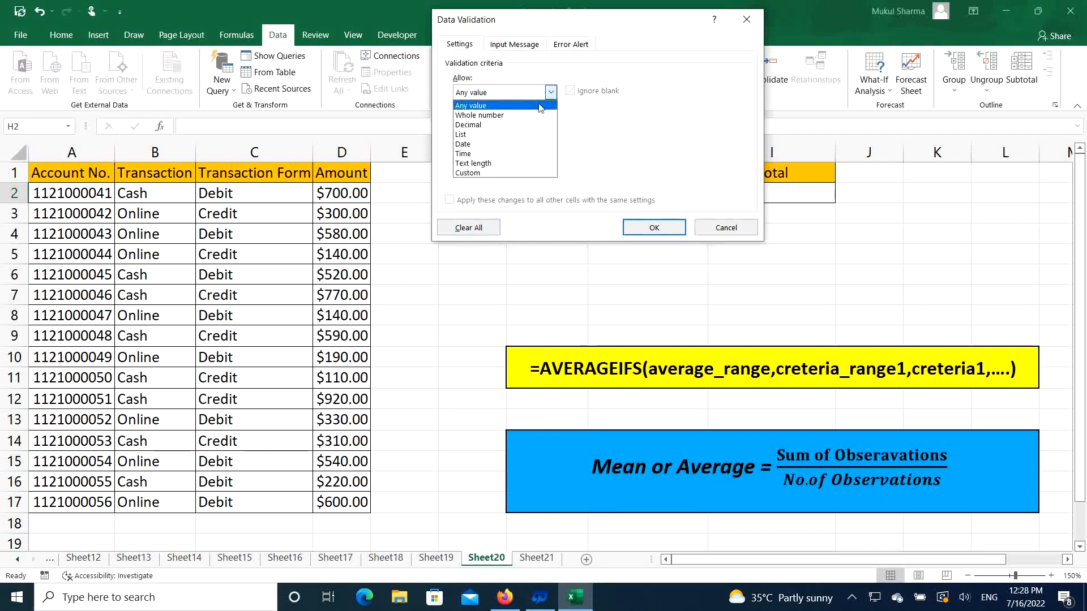
click(521, 135)
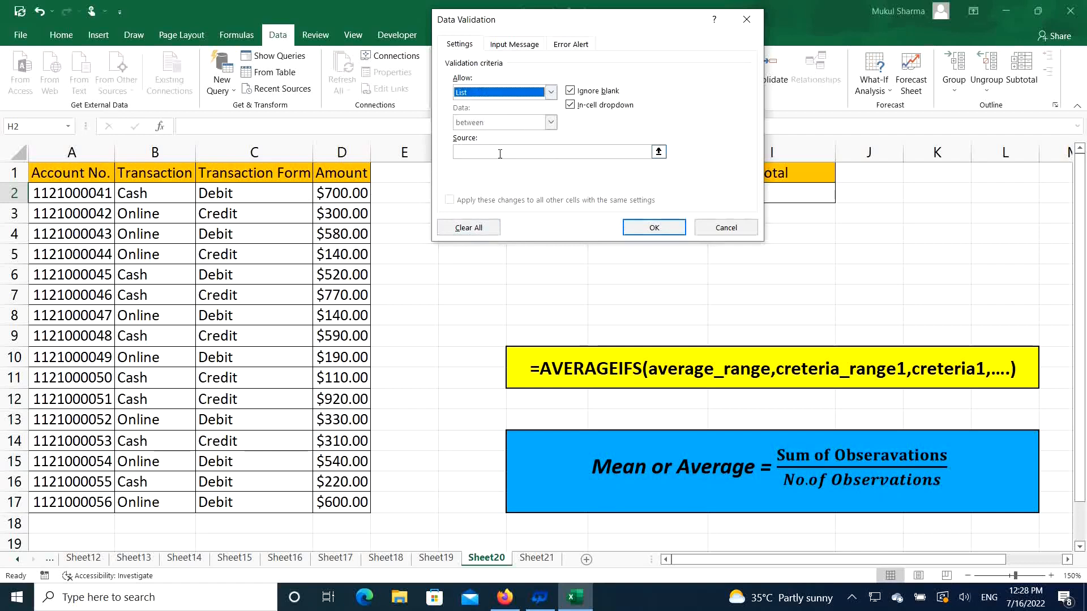
click(648, 152)
drag(254, 185, 254, 215)
click(654, 228)
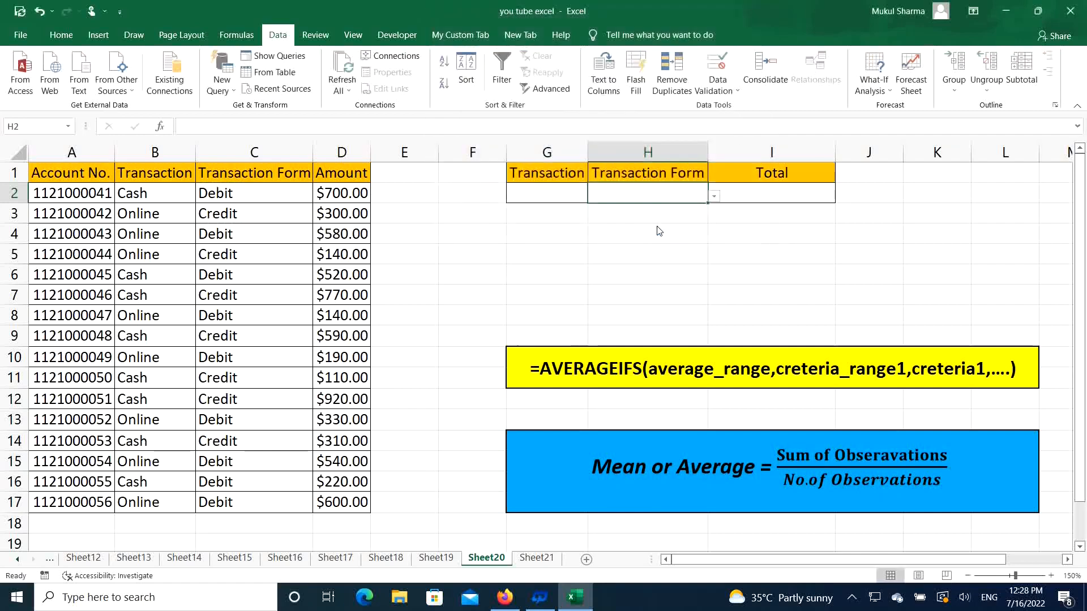
Step: Choose Online from the dropdown in cell G2 and Debit from the dropdown in cell H2
click(586, 196)
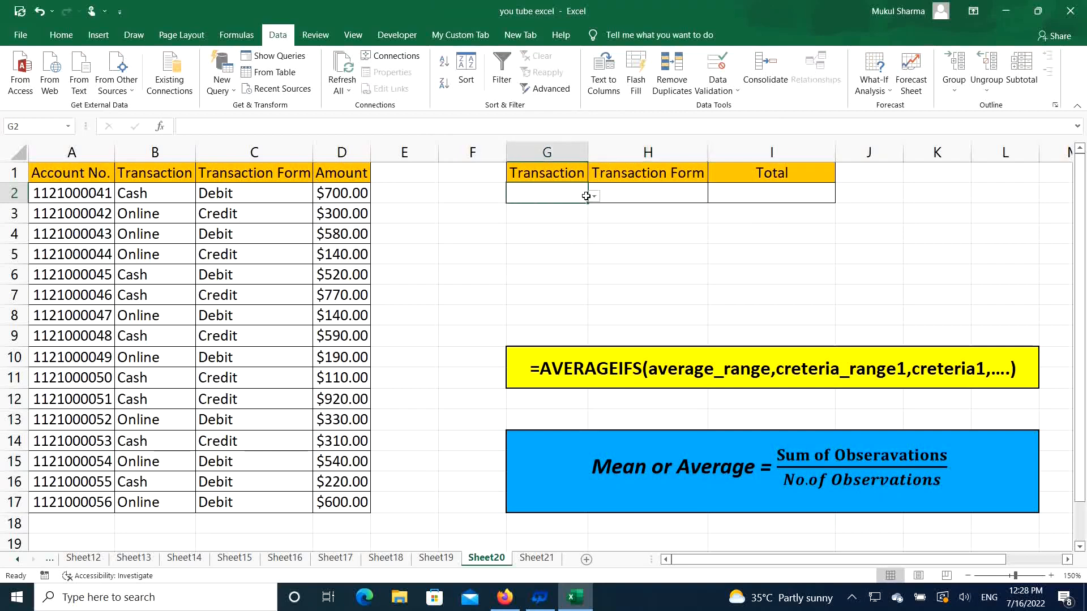
click(593, 196)
click(564, 227)
click(658, 193)
click(714, 196)
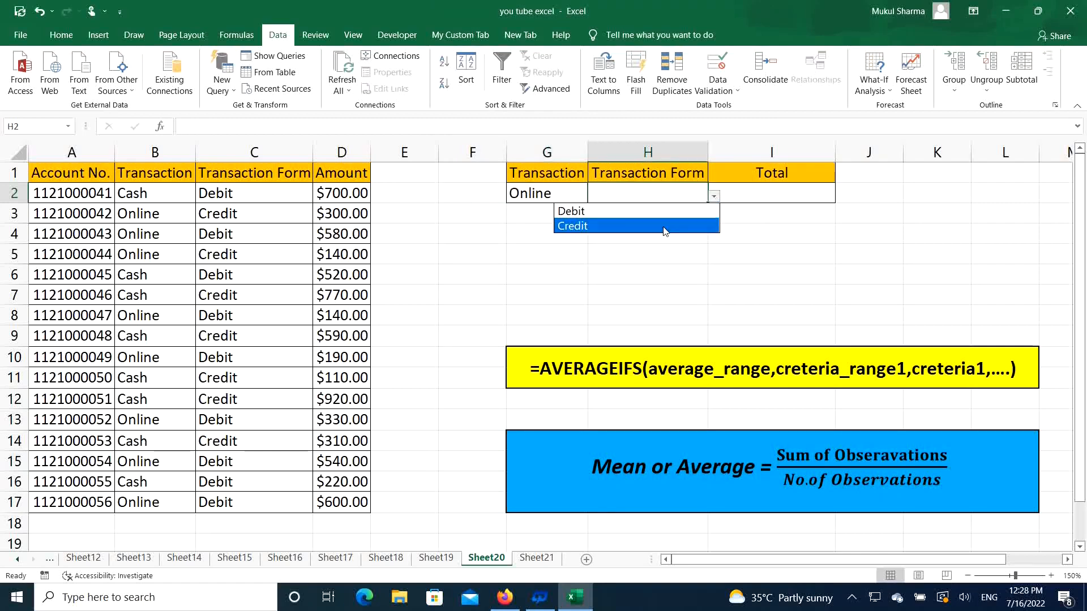
click(659, 207)
Step: Enter =AVERAGEIFS(D2:D17,B2:B17,G2,C2:C17,H2) in cell I2 to average the amounts for the chosen transaction and form
click(762, 190)
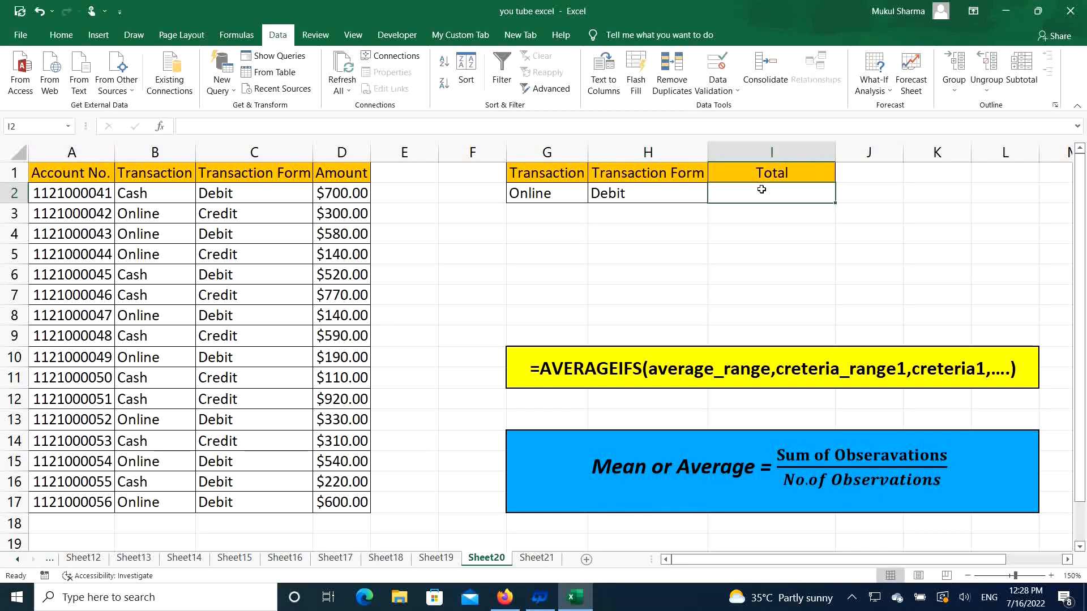
text(=average)
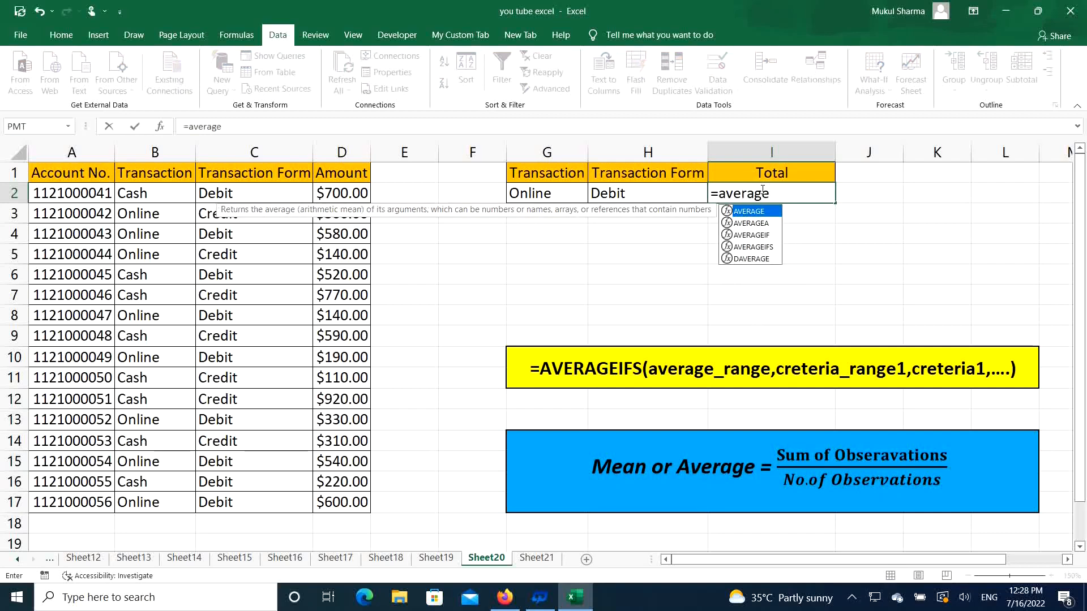
key(Down)
key(Down)
key(Down)
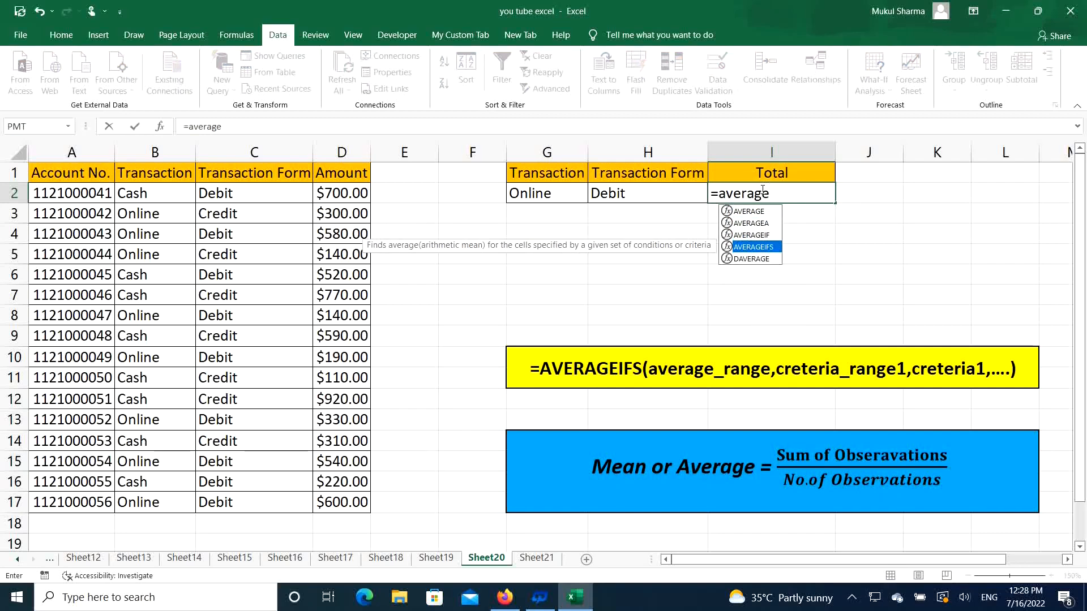
key(Tab)
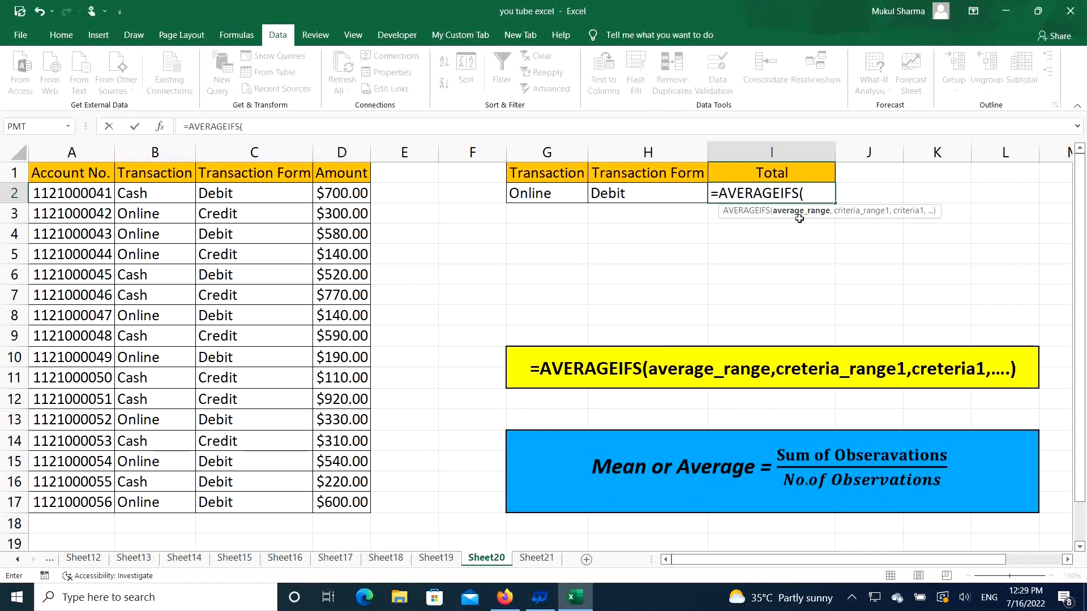
drag(345, 194, 343, 501)
text(,)
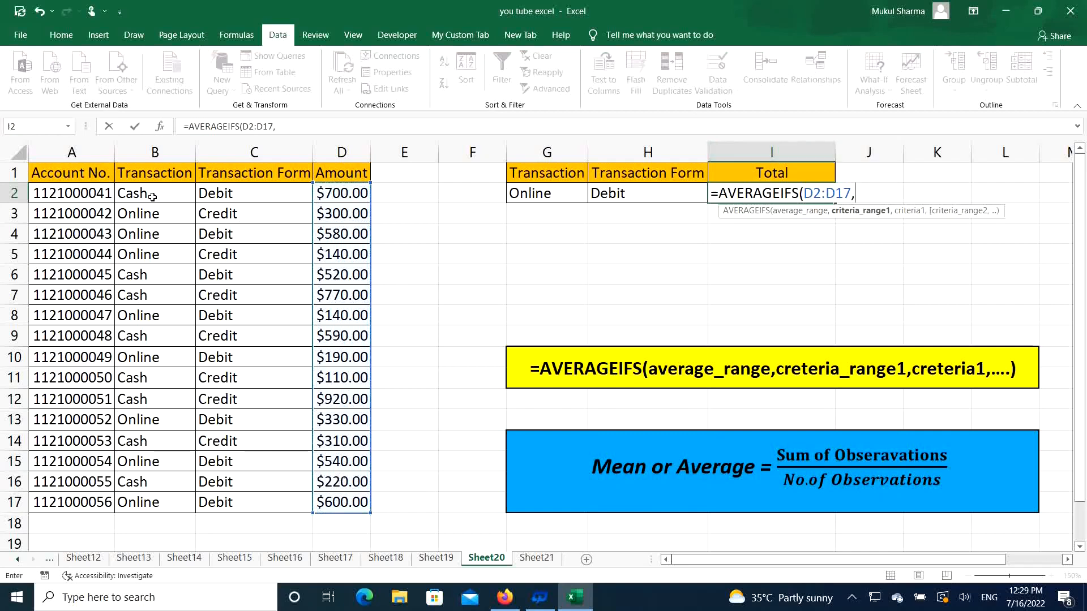
drag(151, 194, 146, 500)
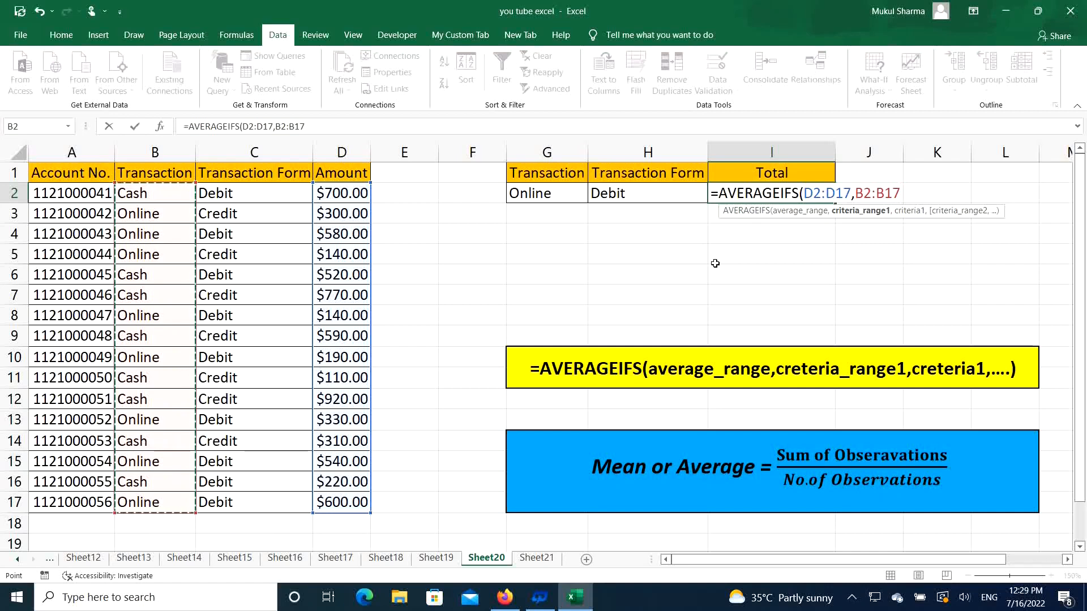
text(,)
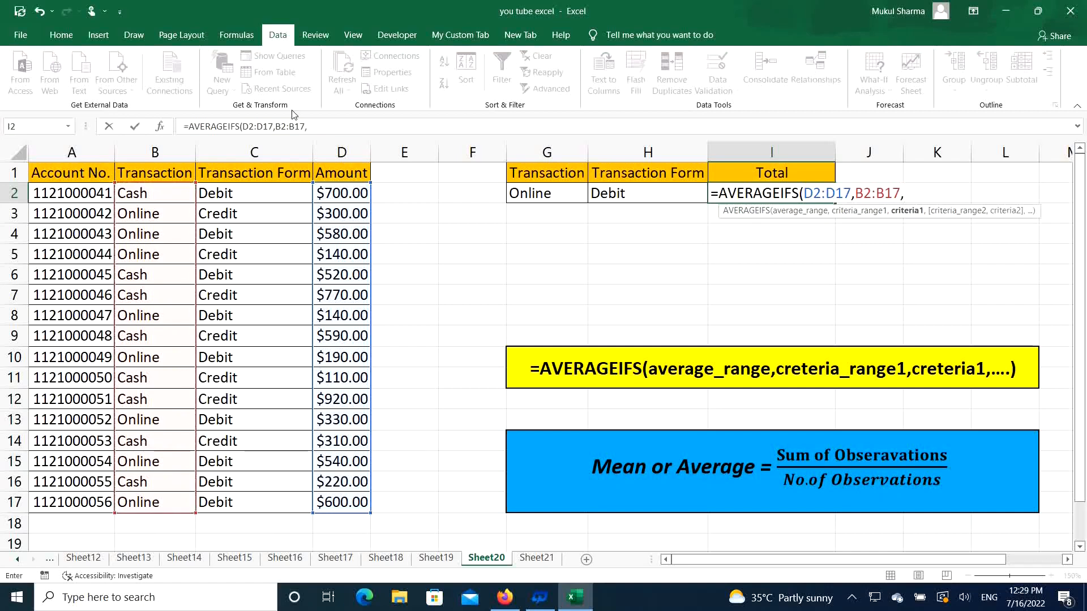
click(545, 196)
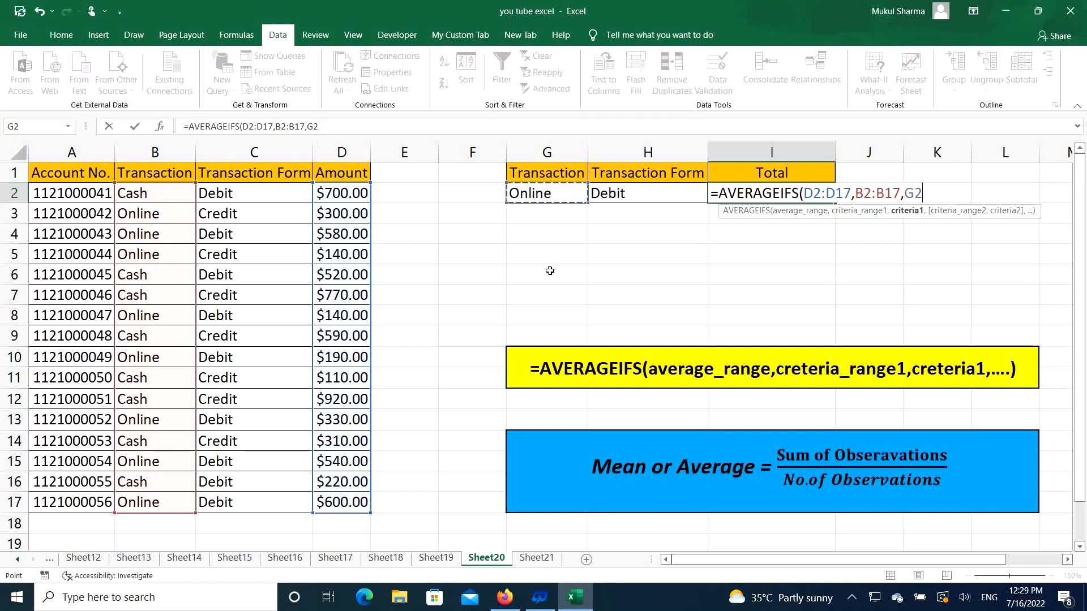
text(,)
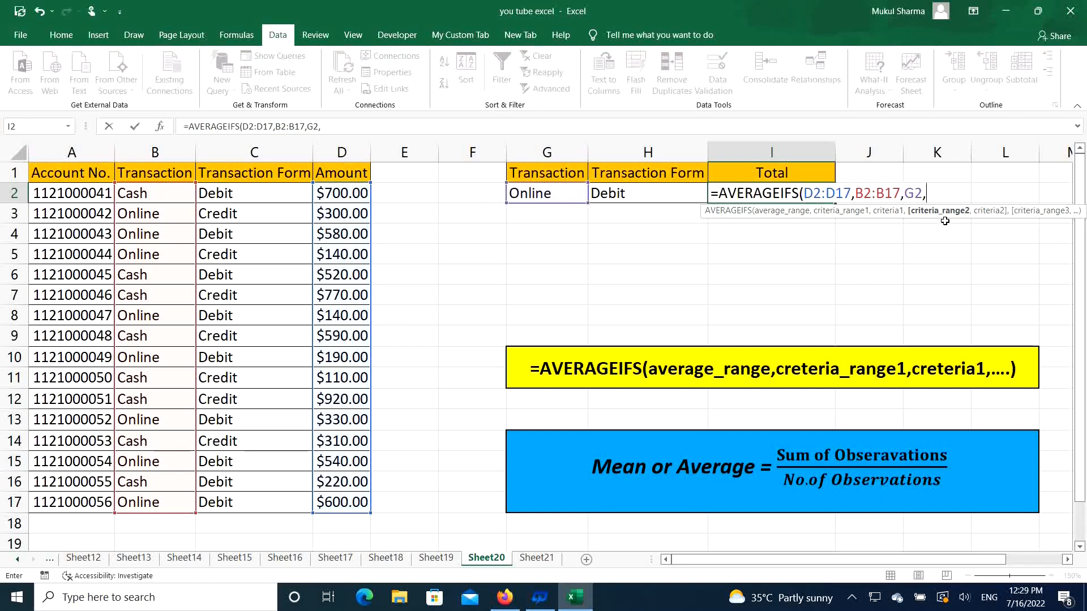
drag(245, 192, 242, 501)
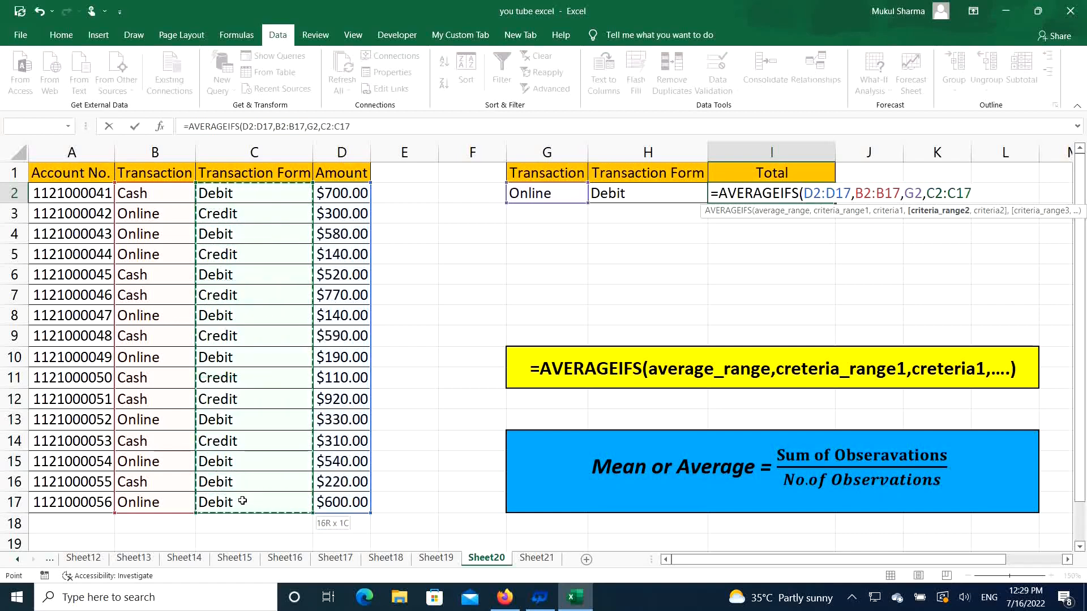
text(,)
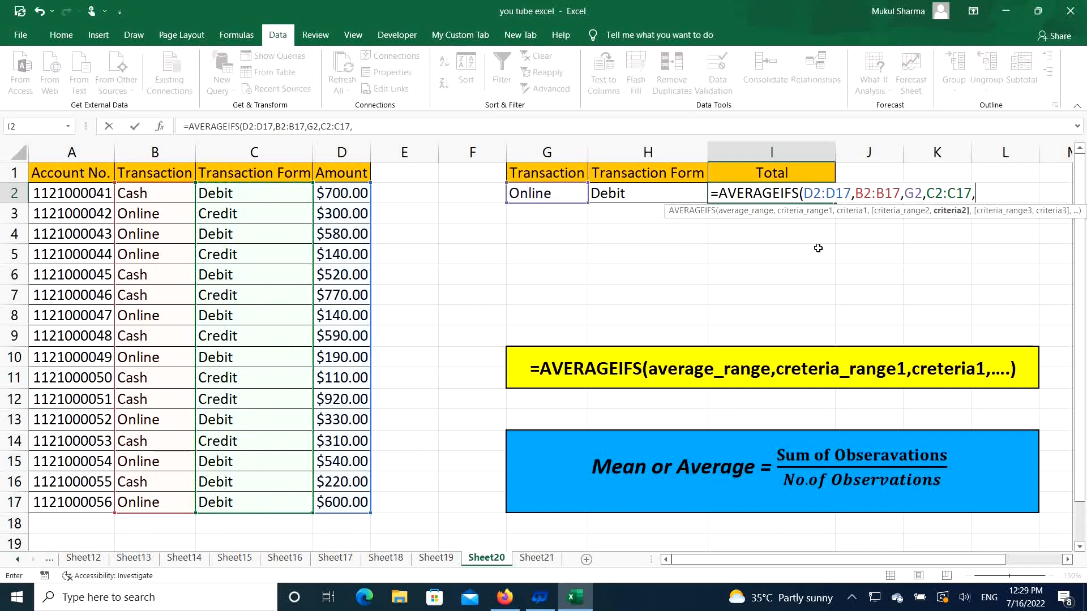
click(624, 193)
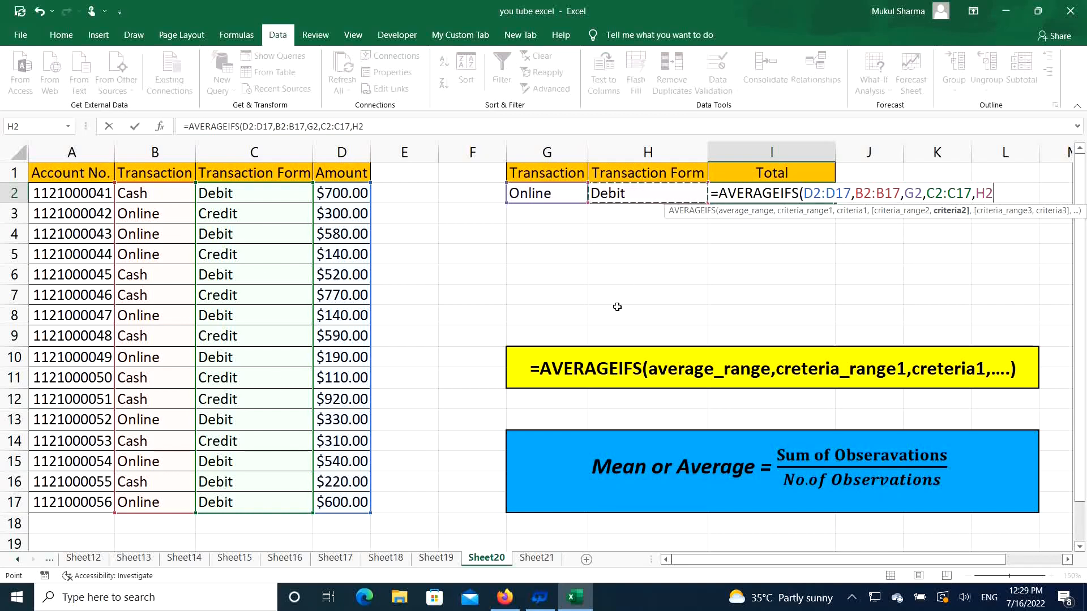
text())
key(Return)
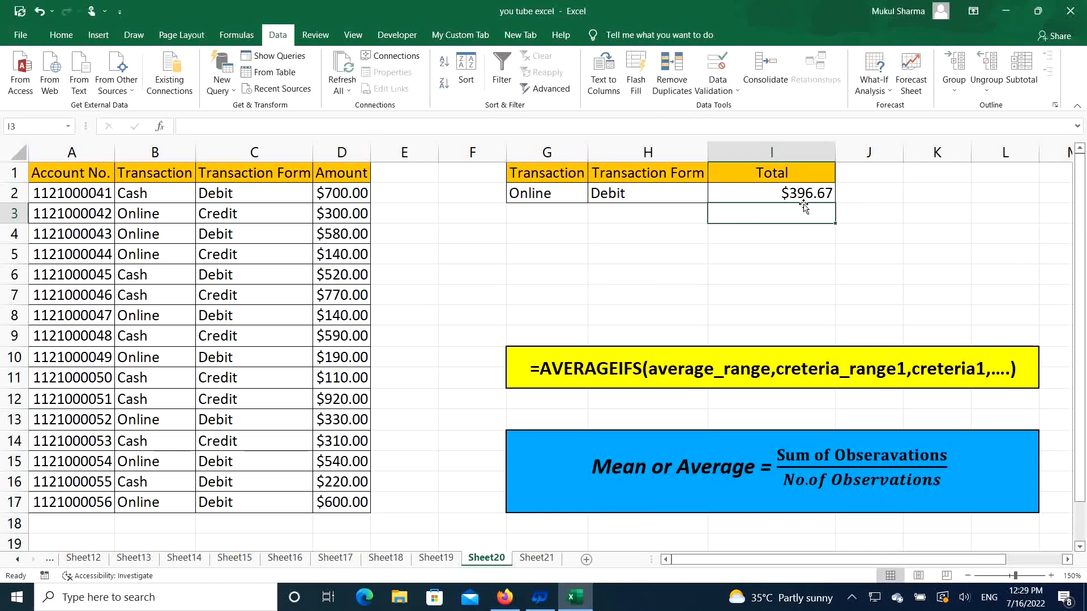
click(762, 196)
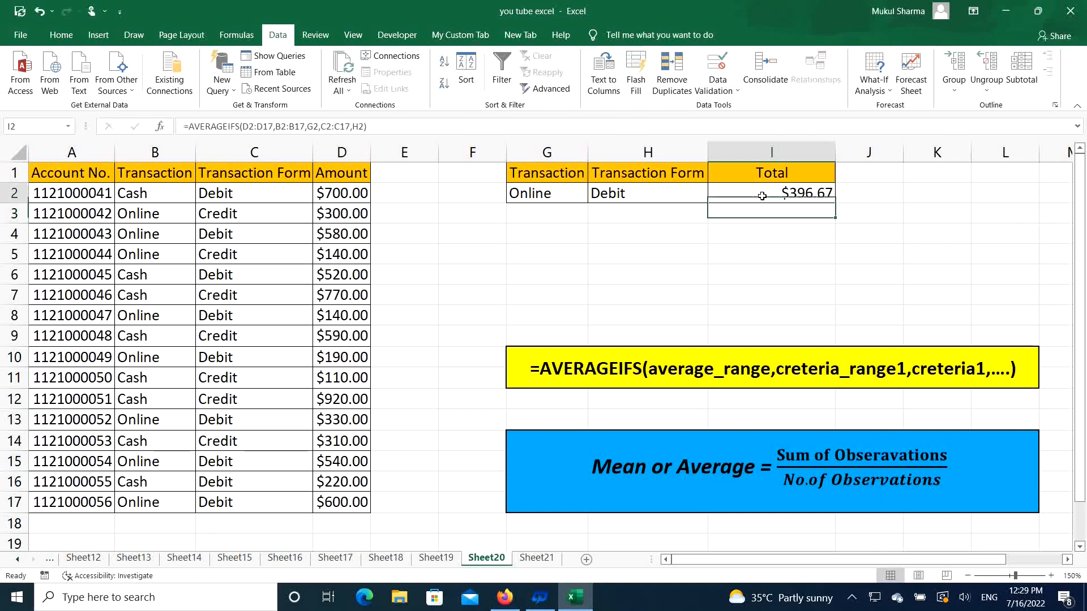